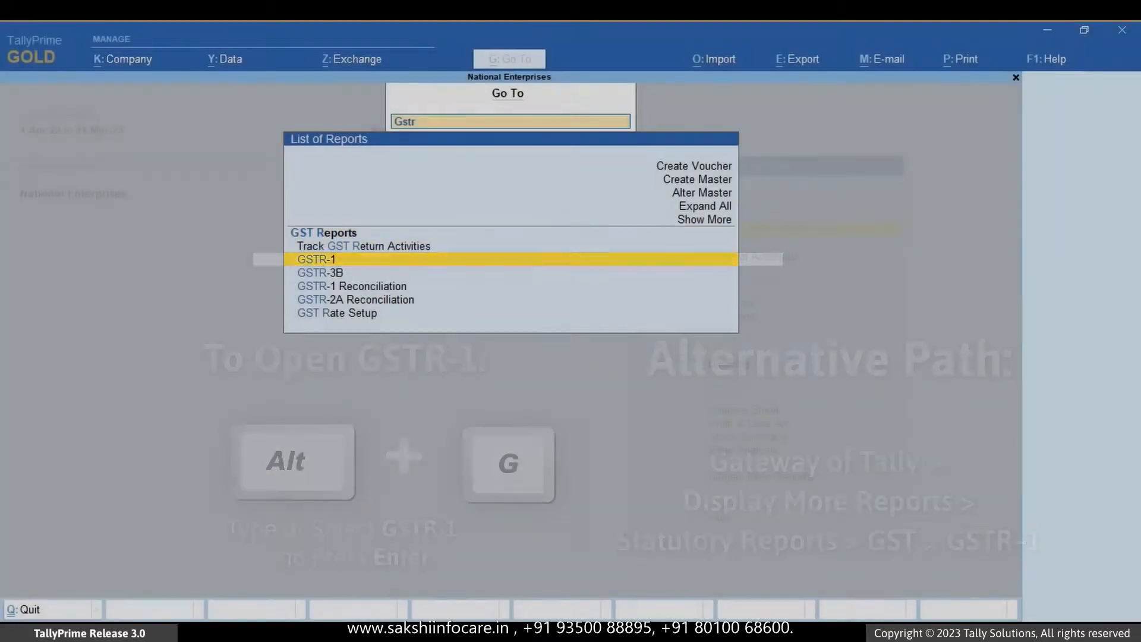
- Open the GSTR-1 report and set its period to November 2022
{"action": "key", "text": "Return"}
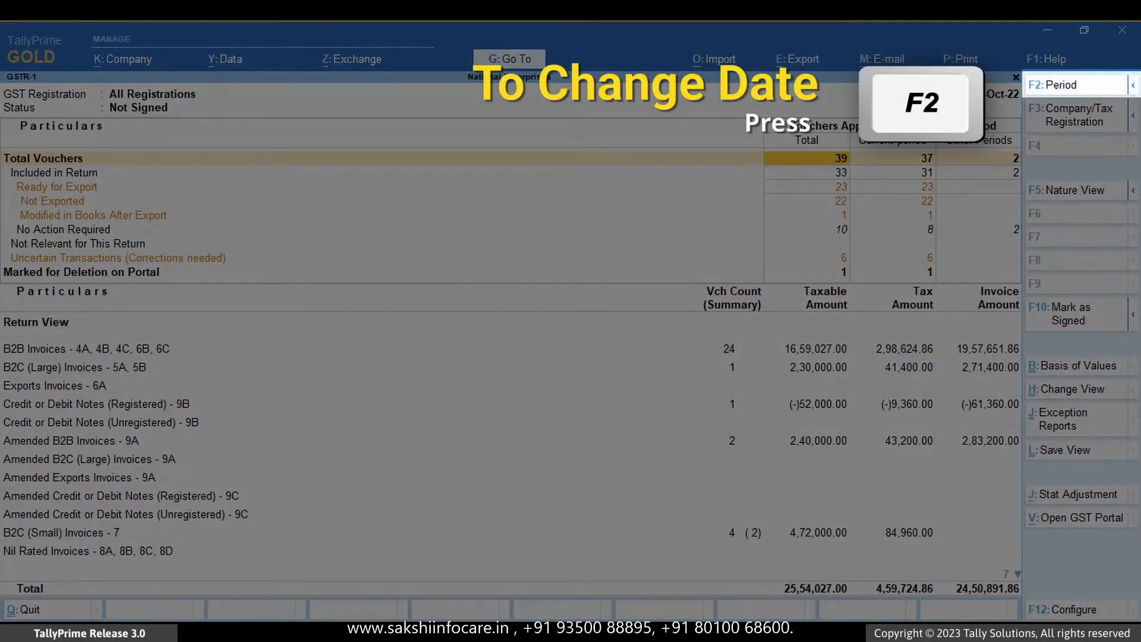
{"action": "key", "text": "F2"}
{"action": "type", "text": "no"}
{"action": "key", "text": "Return"}
{"action": "type", "text": "nov"}
{"action": "key", "text": "Return"}
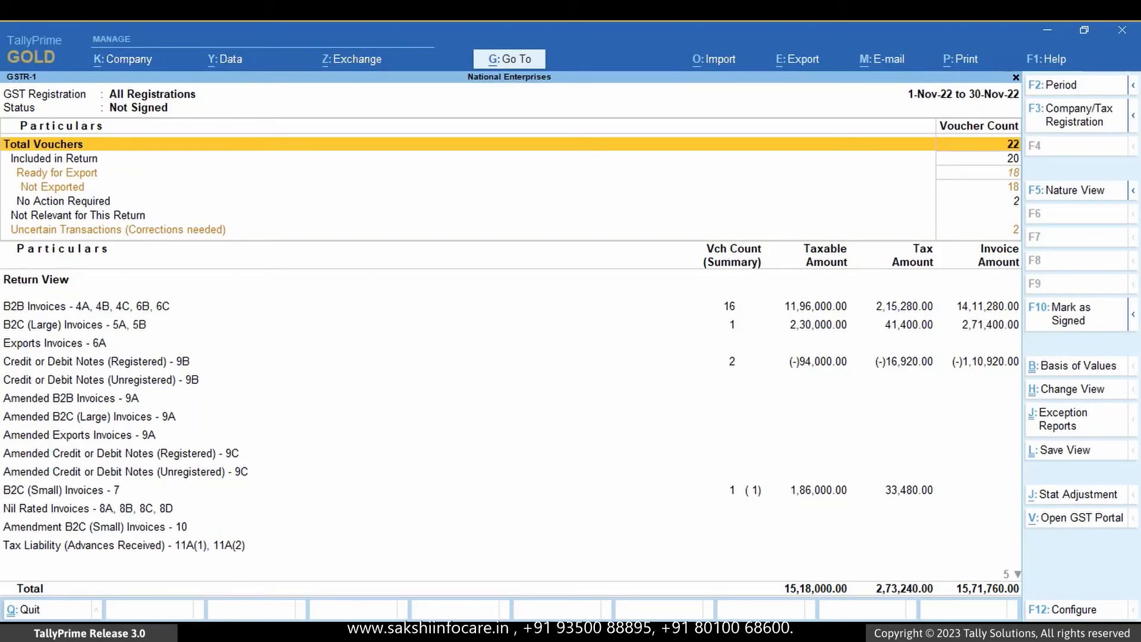
- Open the voucher register of Naveen Tech Hub under B2B Invoices - 4A, 4B, 4C, 6B, 6C
{"action": "key", "text": "Down"}
{"action": "key", "text": "Down"}
{"action": "key", "text": "Down"}
{"action": "key", "text": "Down"}
{"action": "key", "text": "Down"}
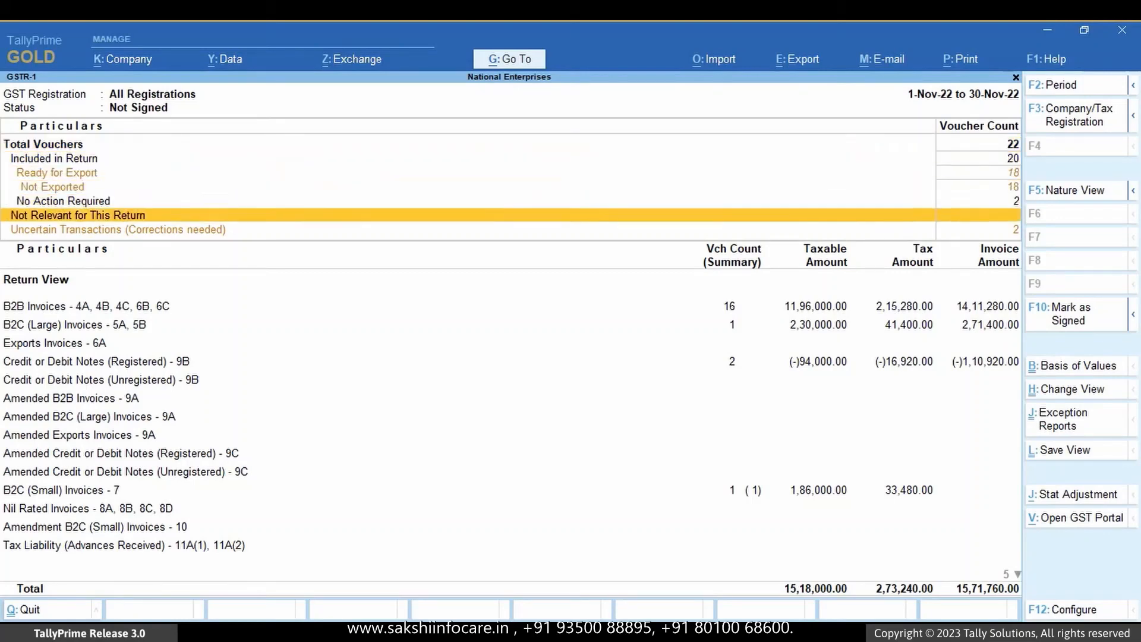
{"action": "key", "text": "Return"}
{"action": "key", "text": "Down"}
{"action": "key", "text": "Down"}
{"action": "key", "text": "Down"}
{"action": "key", "text": "Return"}
- Set the return effective date of the 30-Nov-22 Naveen Tech Hub sales voucher to 1-Dec-22 and return to the GSTR-1 overview
{"action": "key", "text": "Down"}
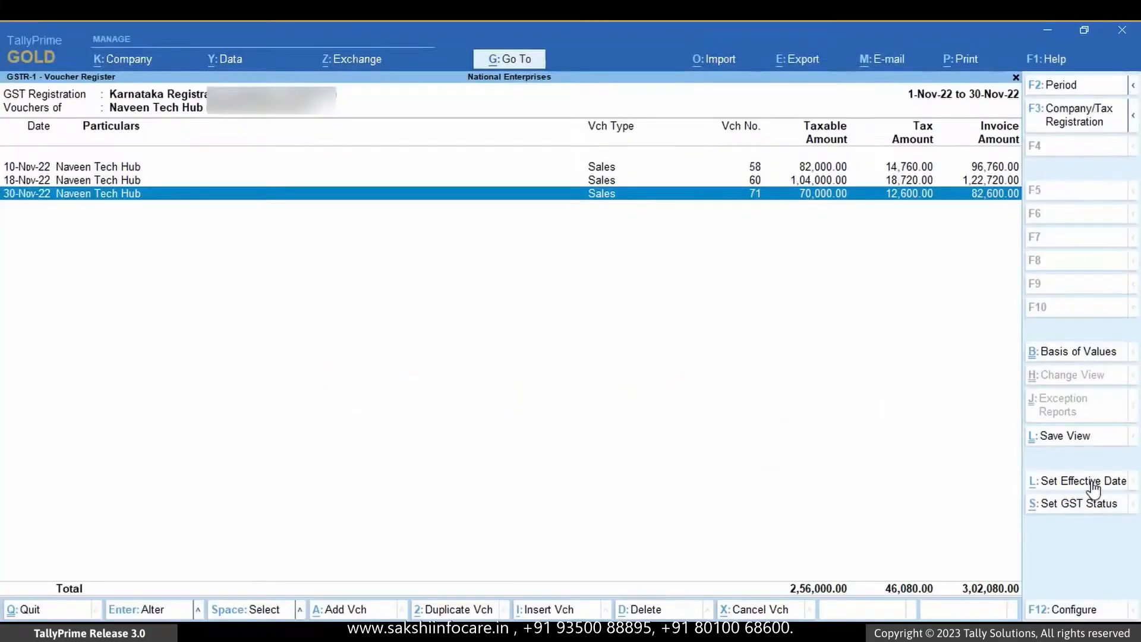
{"action": "left_click", "coordinate": [1092, 482]}
{"action": "type", "text": "1-dec-22"}
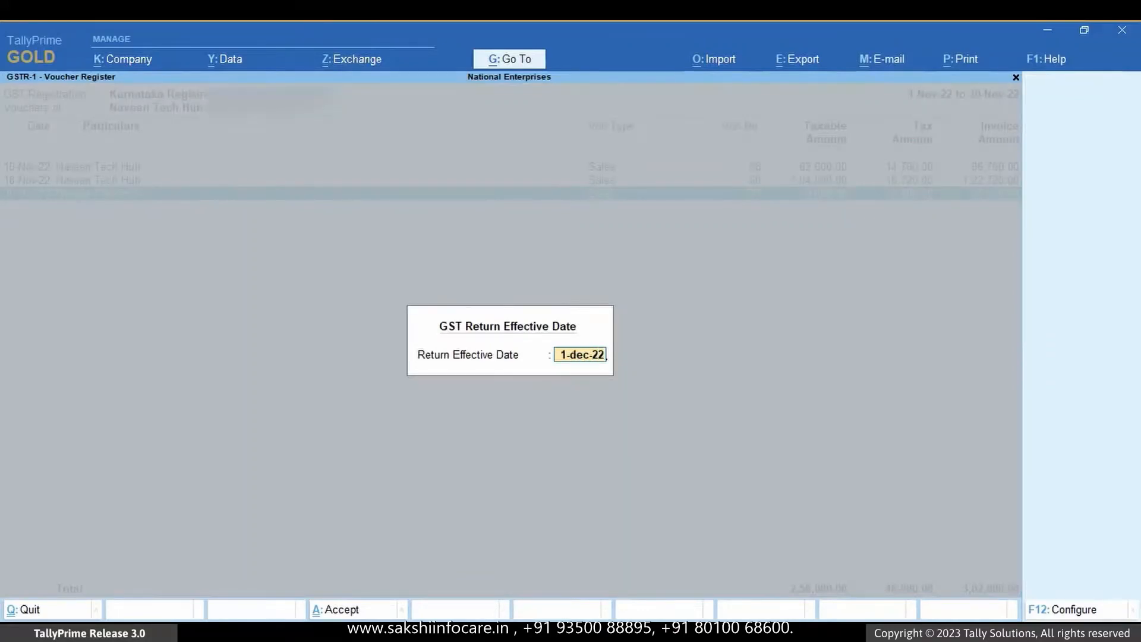
{"action": "key", "text": "Return"}
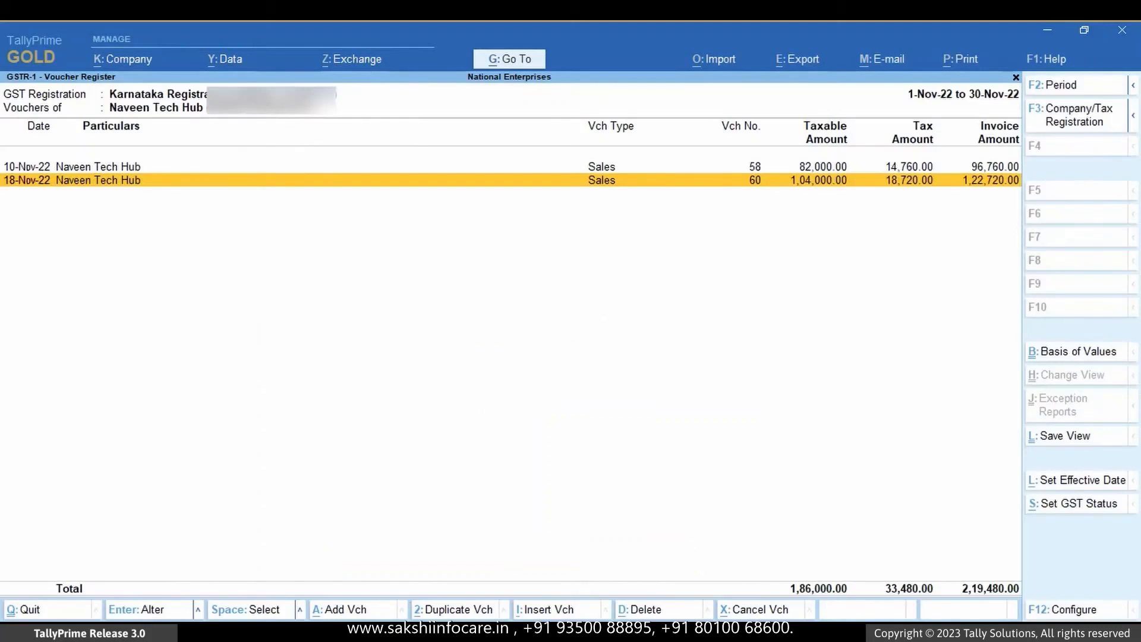
{"action": "key", "text": "Escape"}
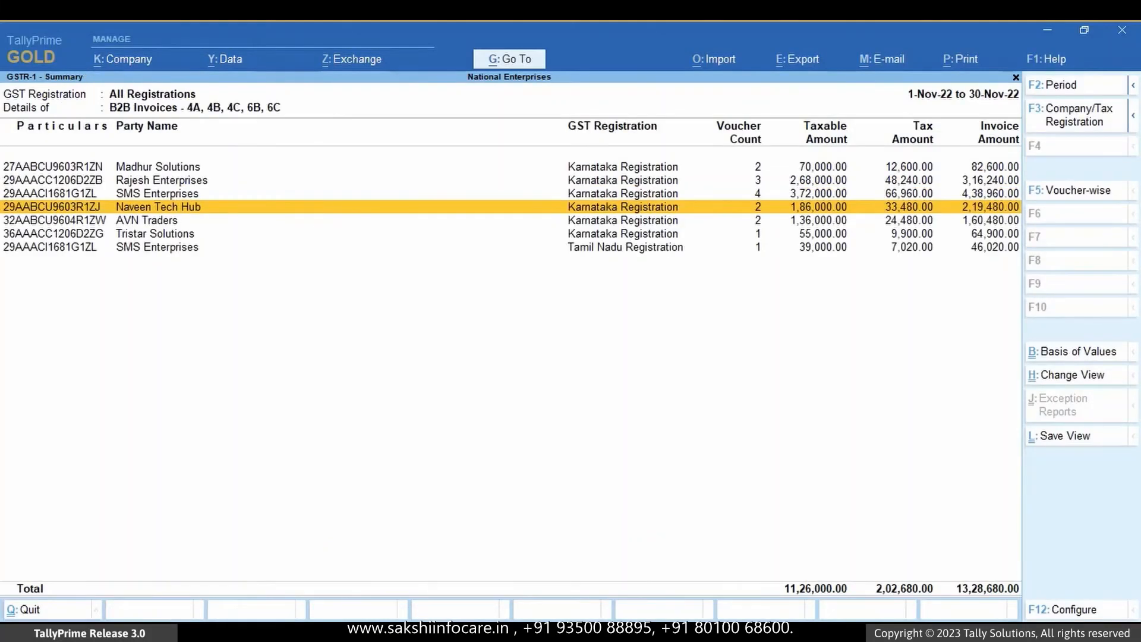
{"action": "key", "text": "Escape"}
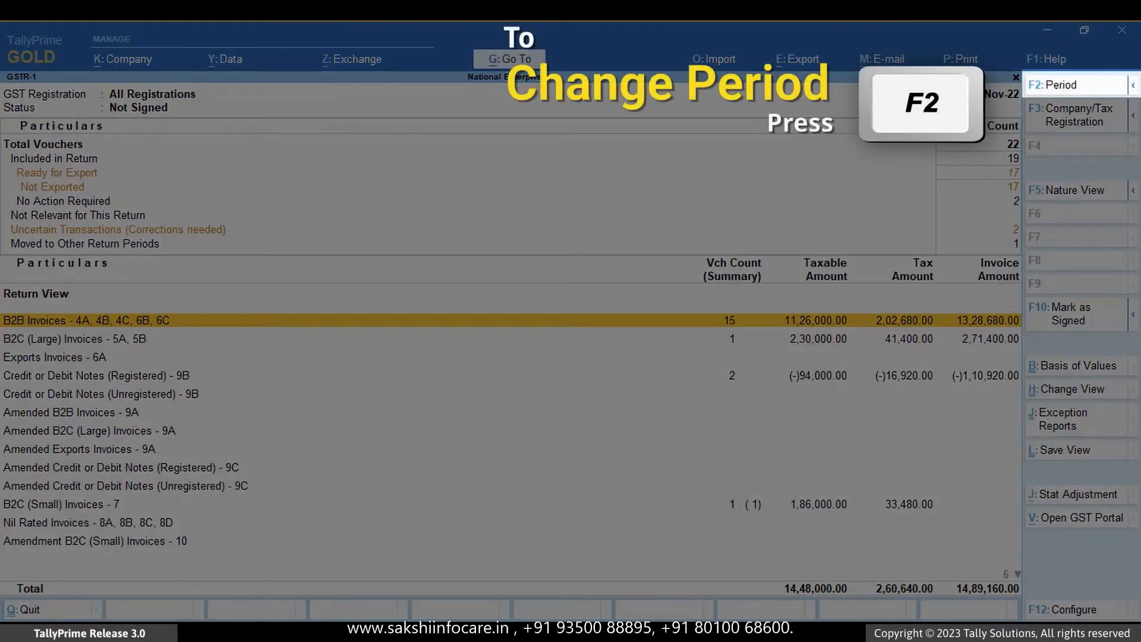
- Change the GSTR-1 period to December 2022
{"action": "key", "text": "F2"}
{"action": "type", "text": "dec"}
{"action": "key", "text": "Return"}
{"action": "type", "text": "dec"}
{"action": "key", "text": "Return"}
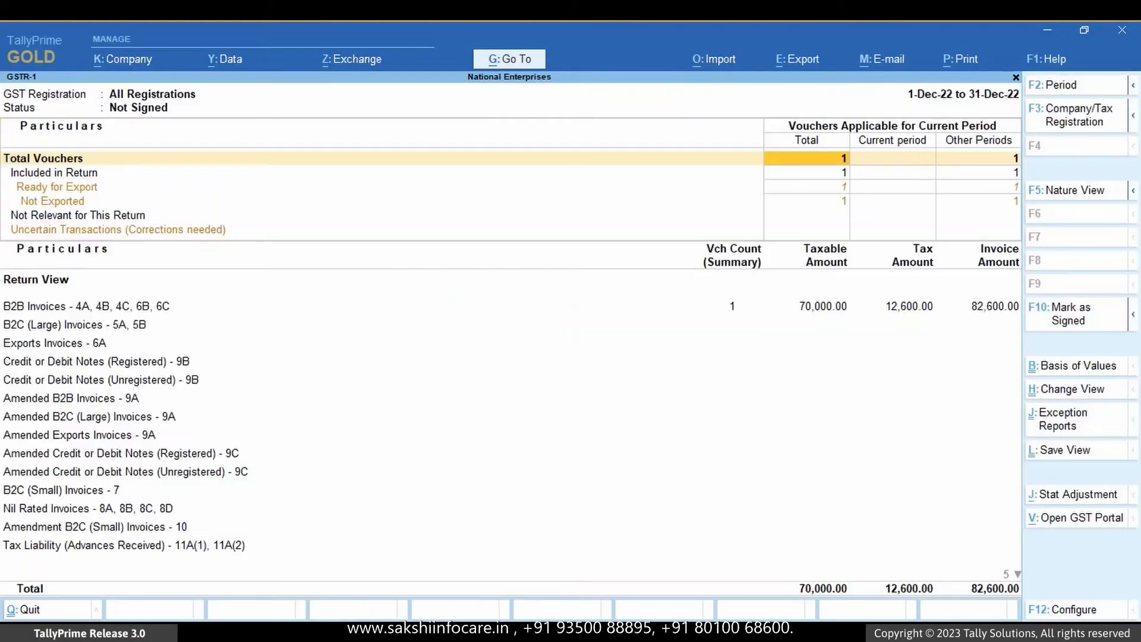
- Open the December B2B Invoices section to check the voucher moved into this return period
{"action": "key", "text": "Down"}
{"action": "key", "text": "Down"}
{"action": "key", "text": "Down"}
{"action": "key", "text": "Down"}
{"action": "key", "text": "Down"}
{"action": "key", "text": "Down"}
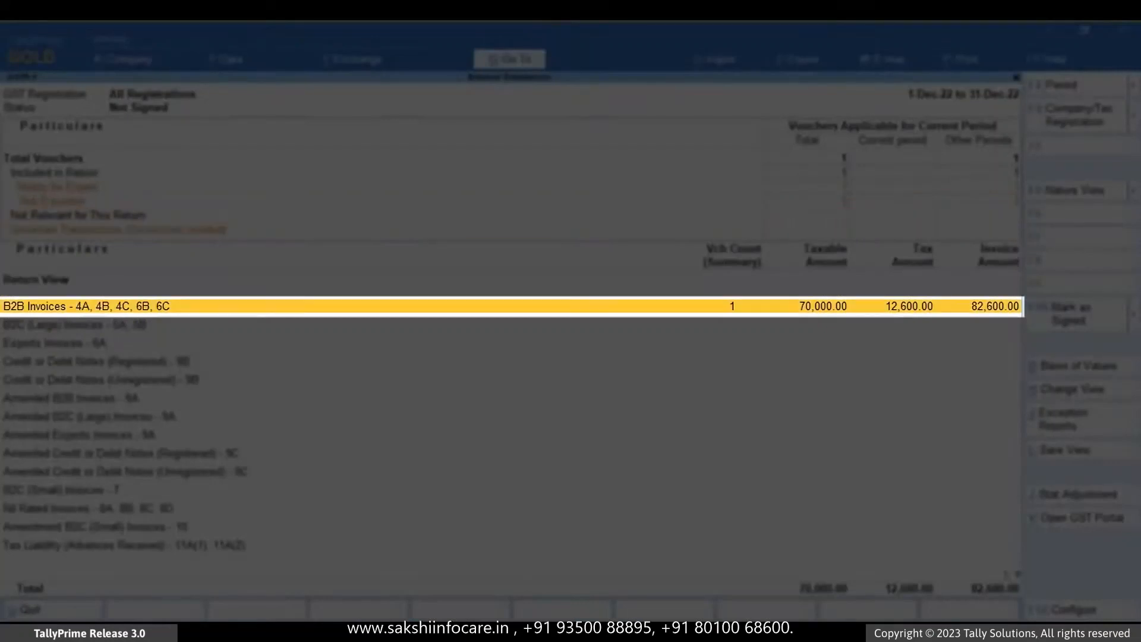
{"action": "key", "text": "Return"}
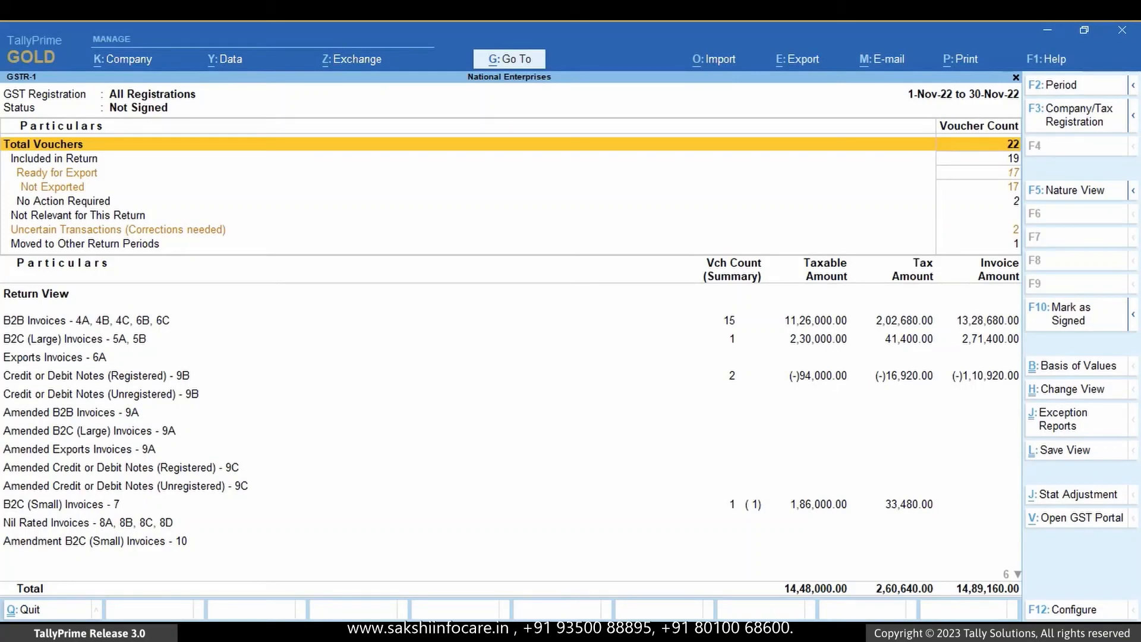
- Open the Karnataka Registration vouchers of SMS Enterprises under the November B2B Invoices section
{"action": "key", "text": "Down"}
{"action": "key", "text": "Down"}
{"action": "key", "text": "Down"}
{"action": "key", "text": "Down"}
{"action": "key", "text": "Down"}
{"action": "key", "text": "Down"}
{"action": "key", "text": "Down"}
{"action": "key", "text": "Down"}
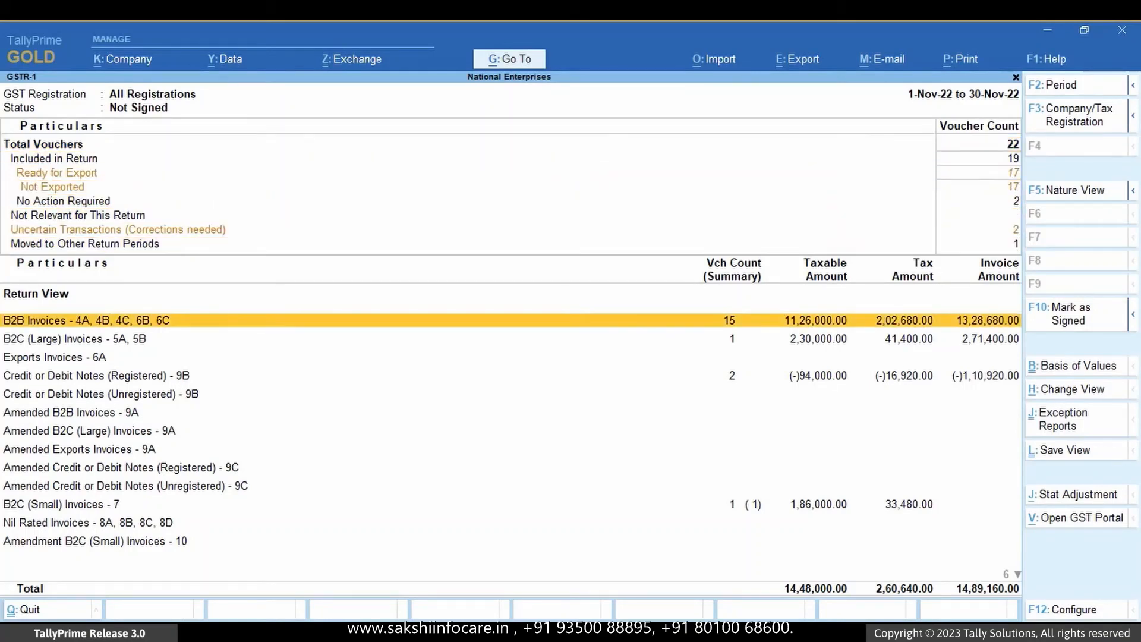
{"action": "key", "text": "Return"}
{"action": "key", "text": "Down"}
{"action": "key", "text": "Down"}
{"action": "key", "text": "Return"}
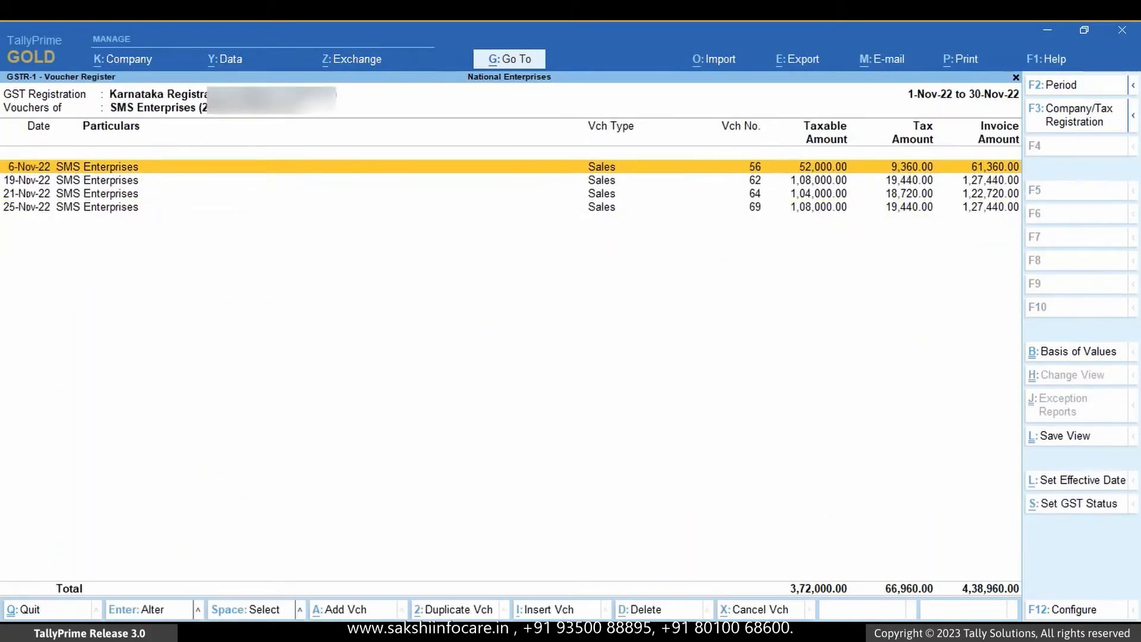
- Configure the voucher register to show the GST status
{"action": "key", "text": "F12"}
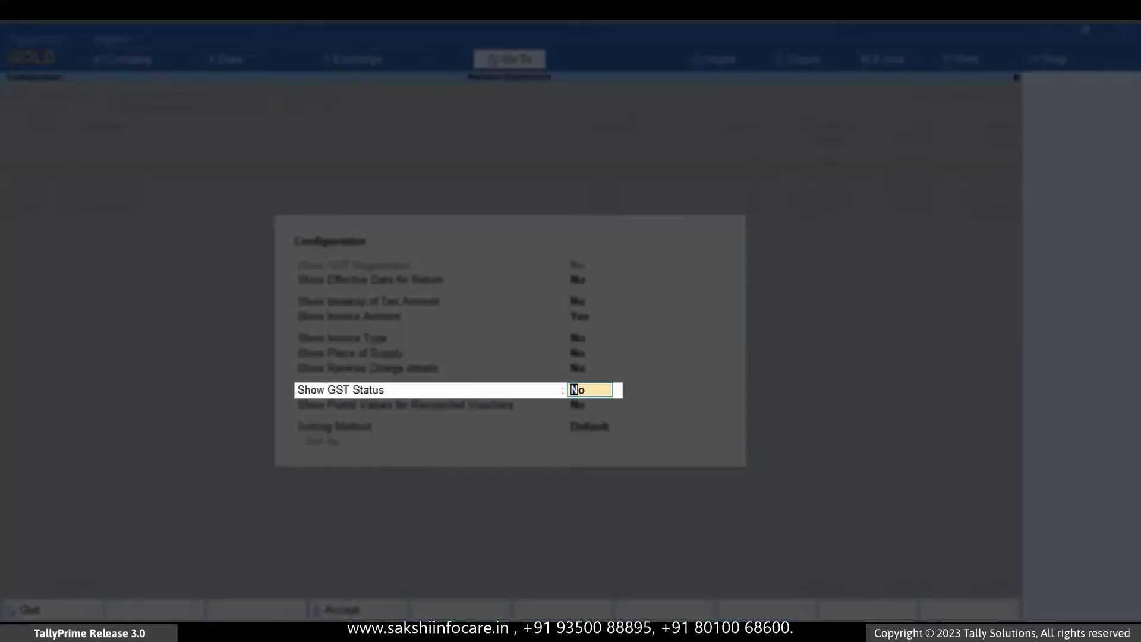
{"action": "type", "text": "y"}
{"action": "key", "text": "Return"}
{"action": "key", "text": "Return"}
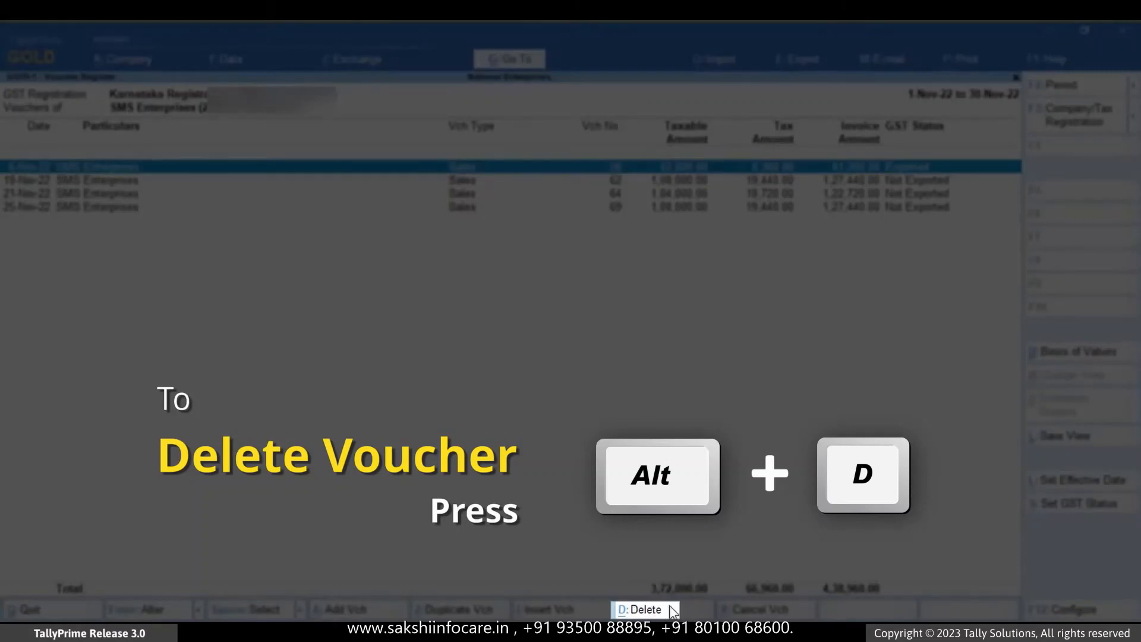
- Delete the 6-Nov-22 SMS Enterprises sales voucher and return to the GSTR-1 overview
{"action": "left_click", "coordinate": [673, 611]}
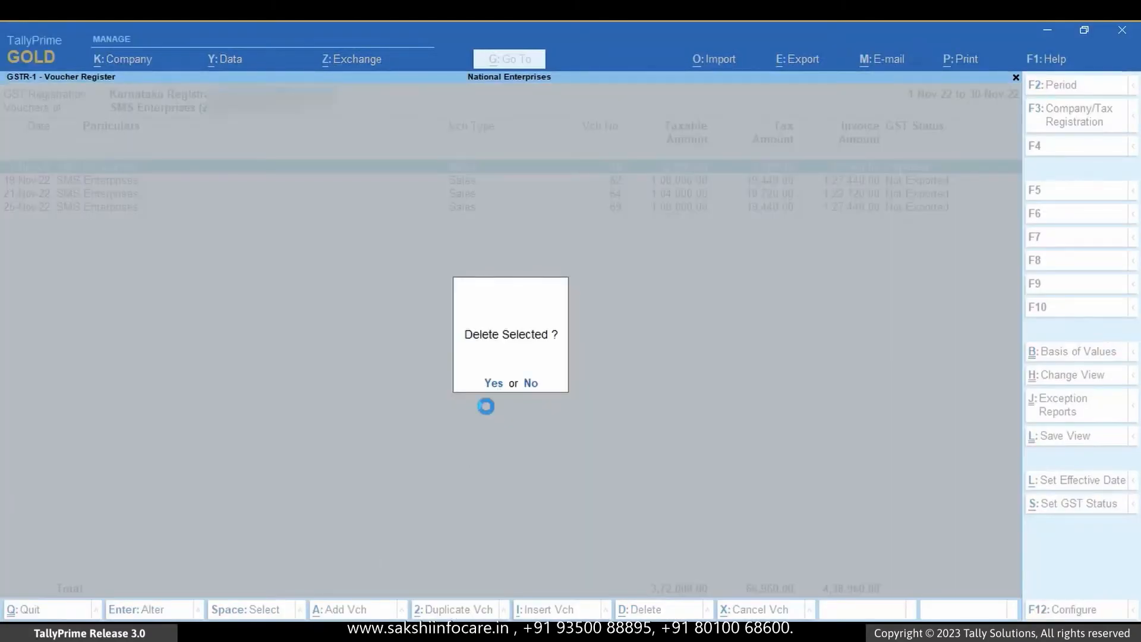
{"action": "left_click", "coordinate": [498, 386]}
{"action": "key", "text": "Escape"}
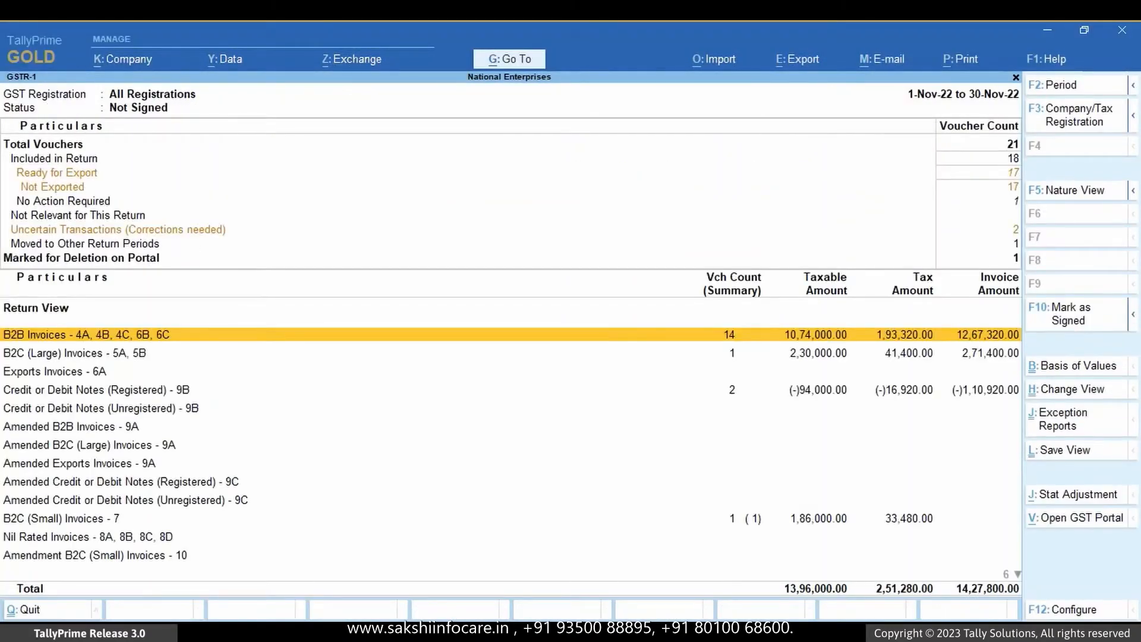
- Review the vouchers listed under Marked for Deletion on Portal and return to GSTR-1
{"action": "key", "text": "Up"}
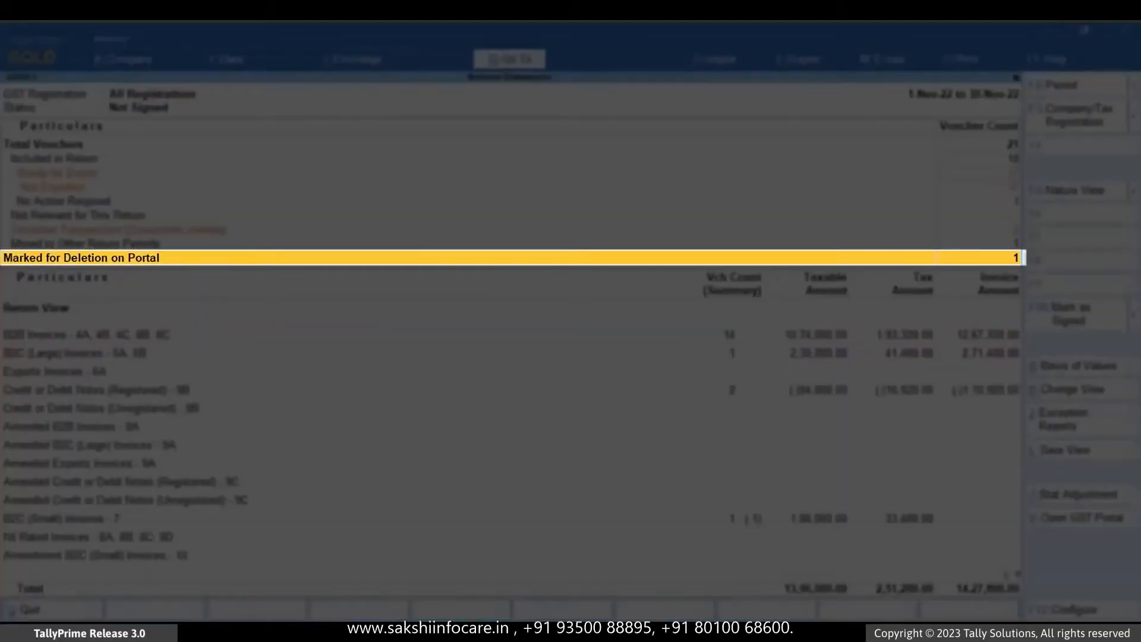
{"action": "key", "text": "Return"}
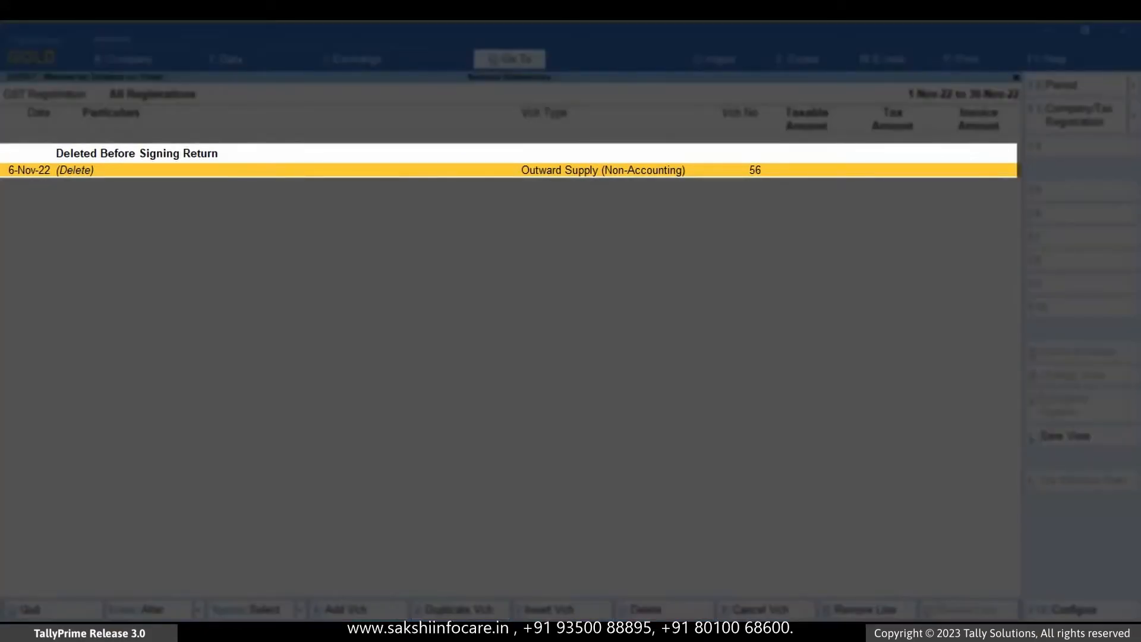
{"action": "key", "text": "Escape"}
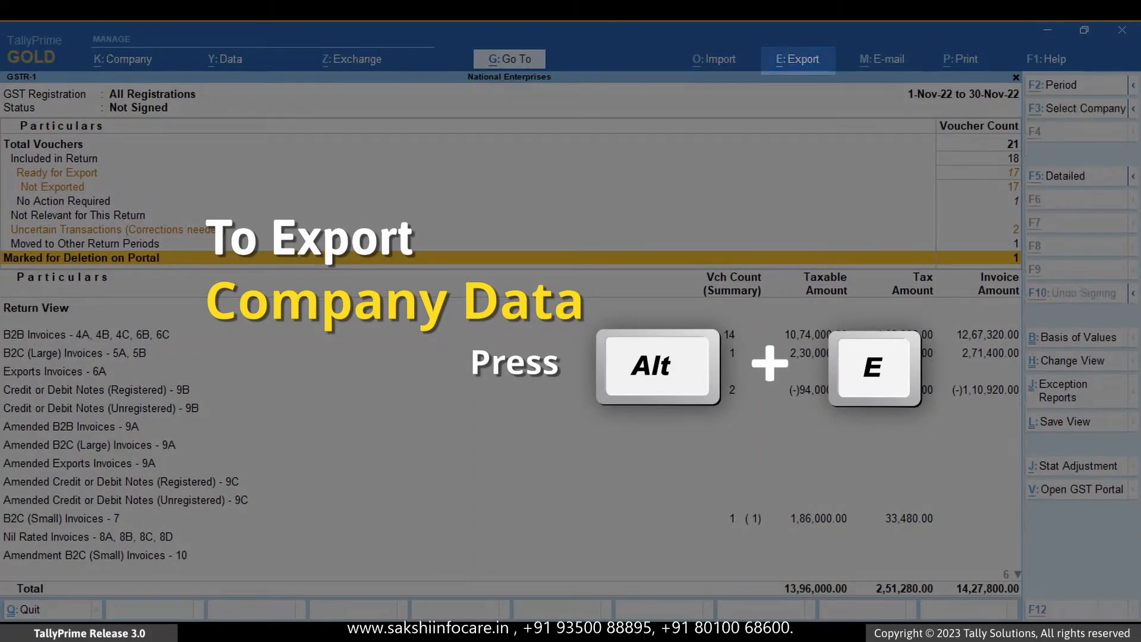
- Export the deleted 6-Nov-22 voucher through the GST Returns export as a JSON file to D:\export
{"action": "key", "text": "alt+e"}
{"action": "key", "text": "Down"}
{"action": "key", "text": "Down"}
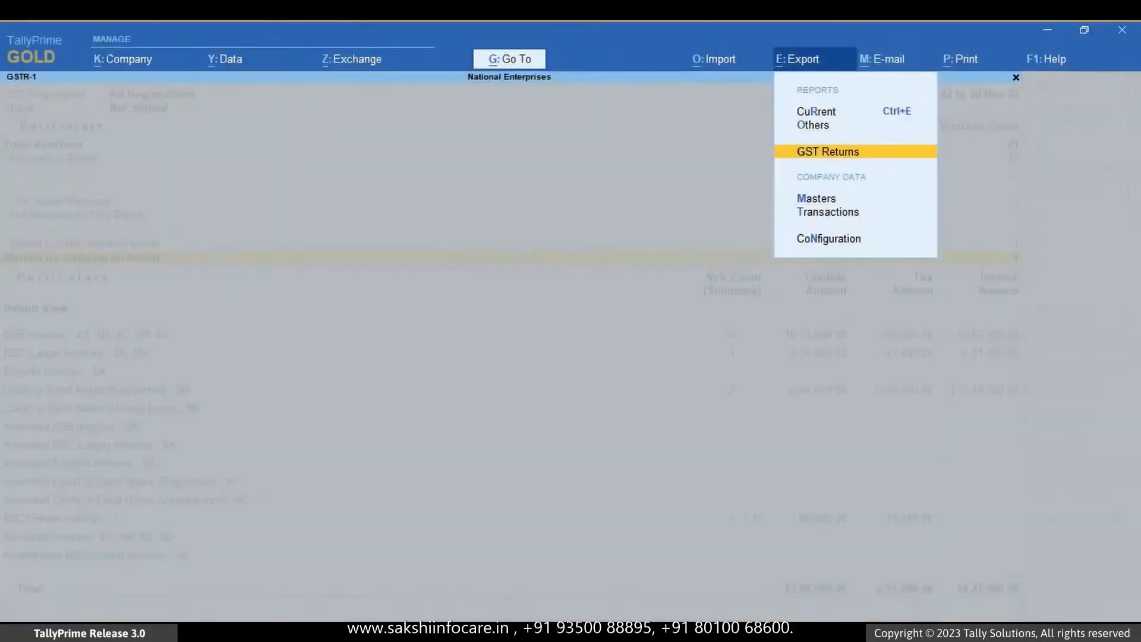
{"action": "key", "text": "Return"}
{"action": "key", "text": "Down"}
{"action": "key", "text": "Down"}
{"action": "key", "text": "Down"}
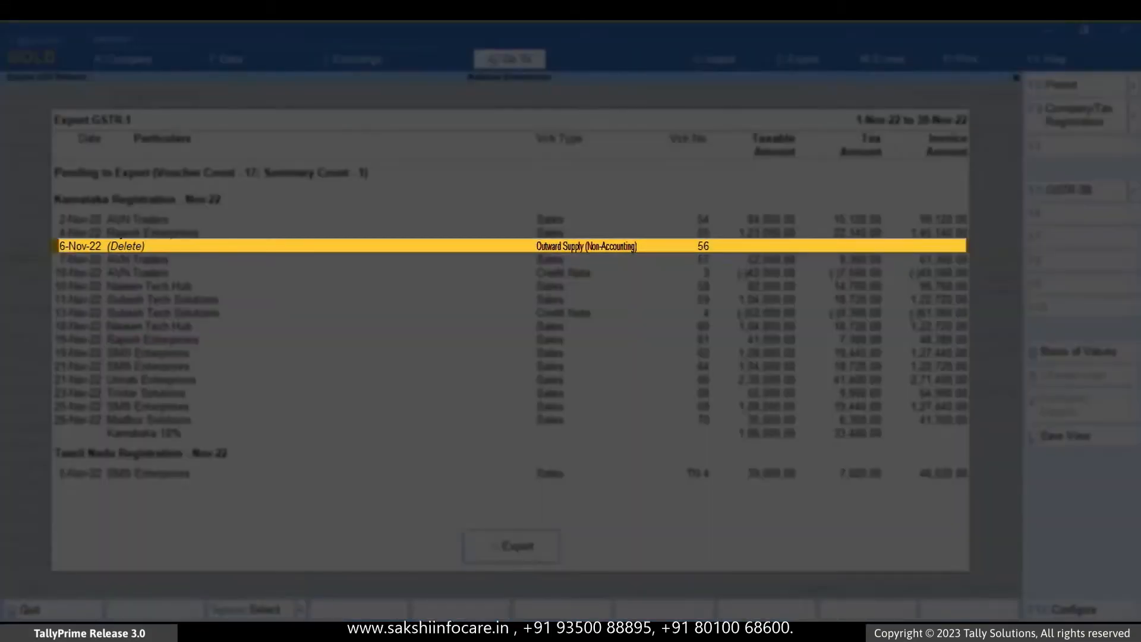
{"action": "key", "text": "space"}
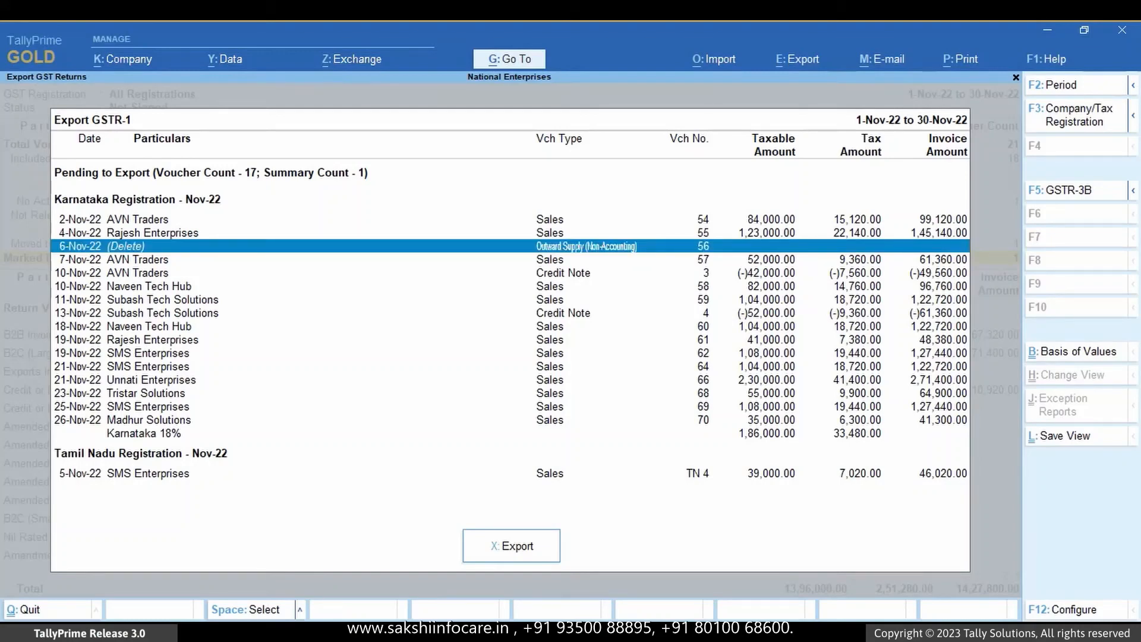
{"action": "left_click", "coordinate": [540, 546]}
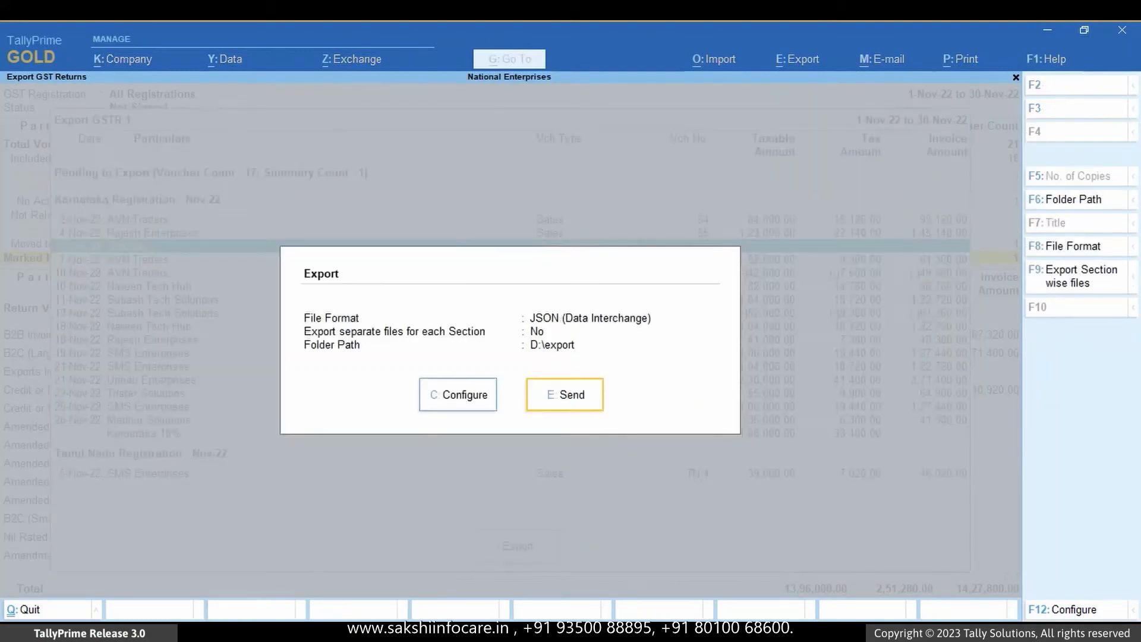
{"action": "left_click", "coordinate": [542, 404]}
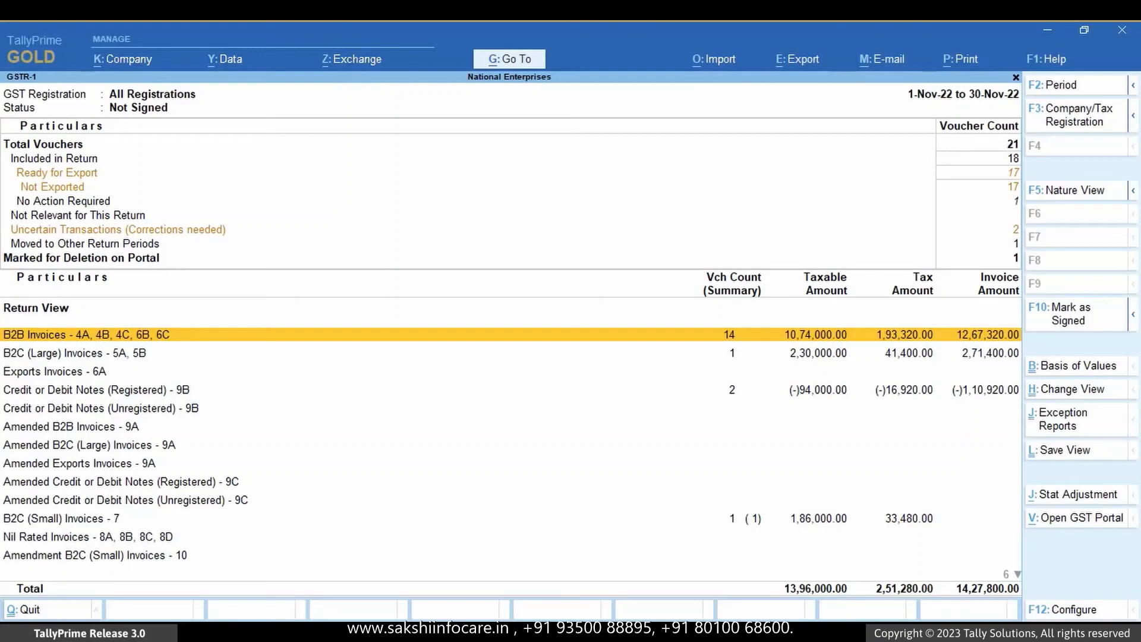
- Set the Dell Intel Core I3 quantity to 2 in the 22-Nov-22 Madhur Solutions sales voucher under B2B Invoices and save it
{"action": "key", "text": "Return"}
{"action": "key", "text": "Return"}
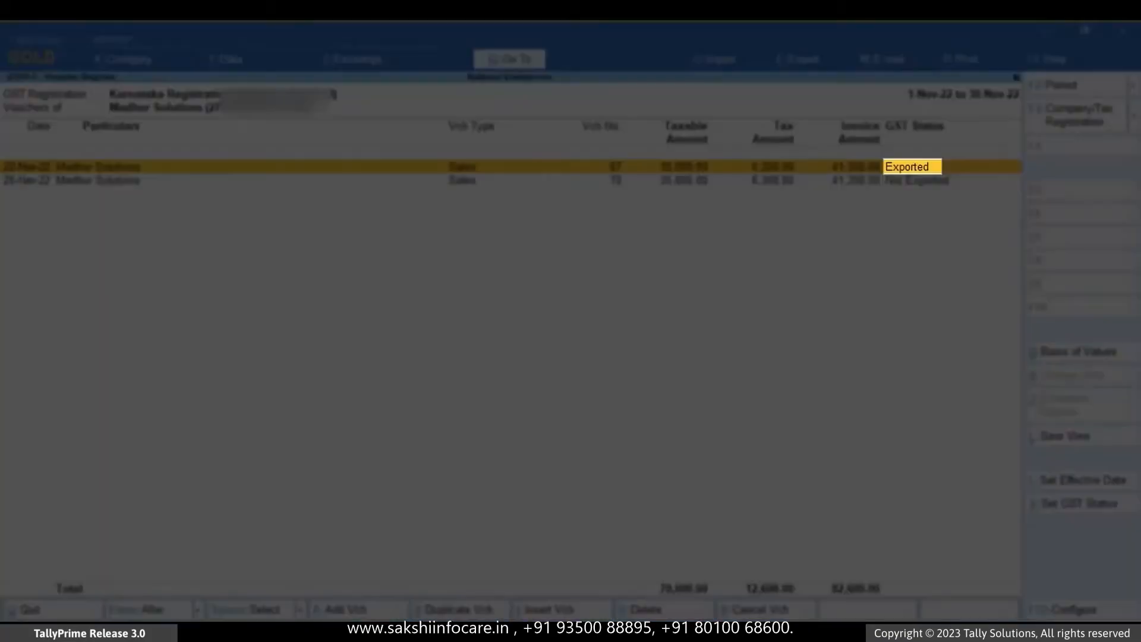
{"action": "key", "text": "Return"}
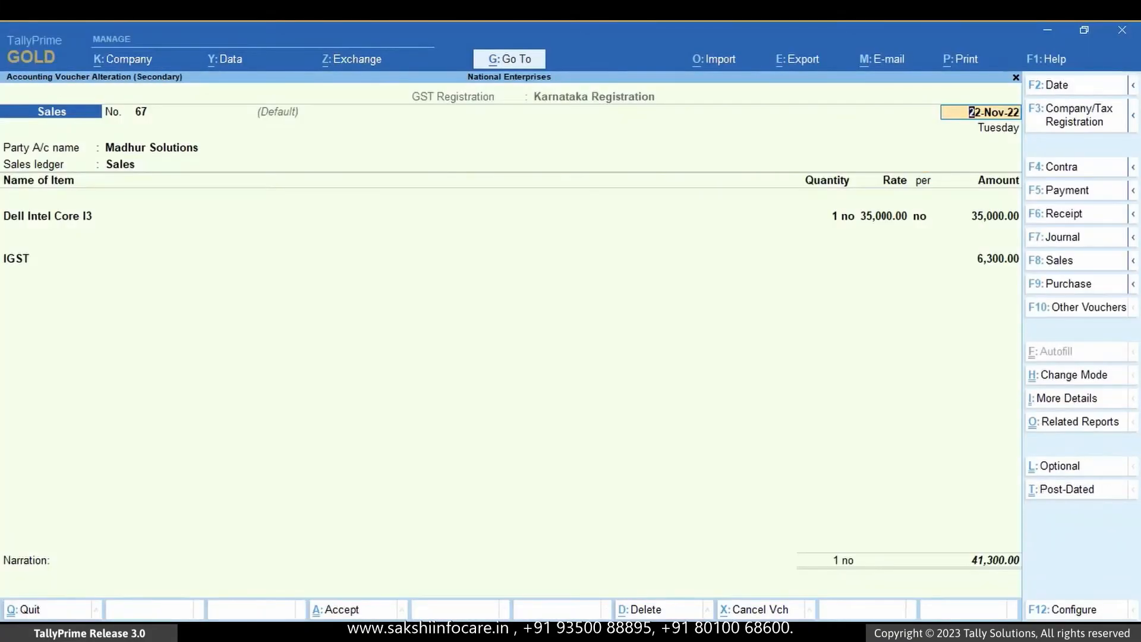
{"action": "key", "text": "Return"}
{"action": "key", "text": "Return"}
{"action": "key", "text": "Return"}
{"action": "key", "text": "Return"}
{"action": "type", "text": "2"}
{"action": "key", "text": "Return"}
{"action": "key", "text": "Return"}
{"action": "key", "text": "Return"}
{"action": "key", "text": "Return"}
{"action": "key", "text": "Return"}
{"action": "key", "text": "Return"}
{"action": "key", "text": "Return"}
{"action": "key", "text": "Return"}
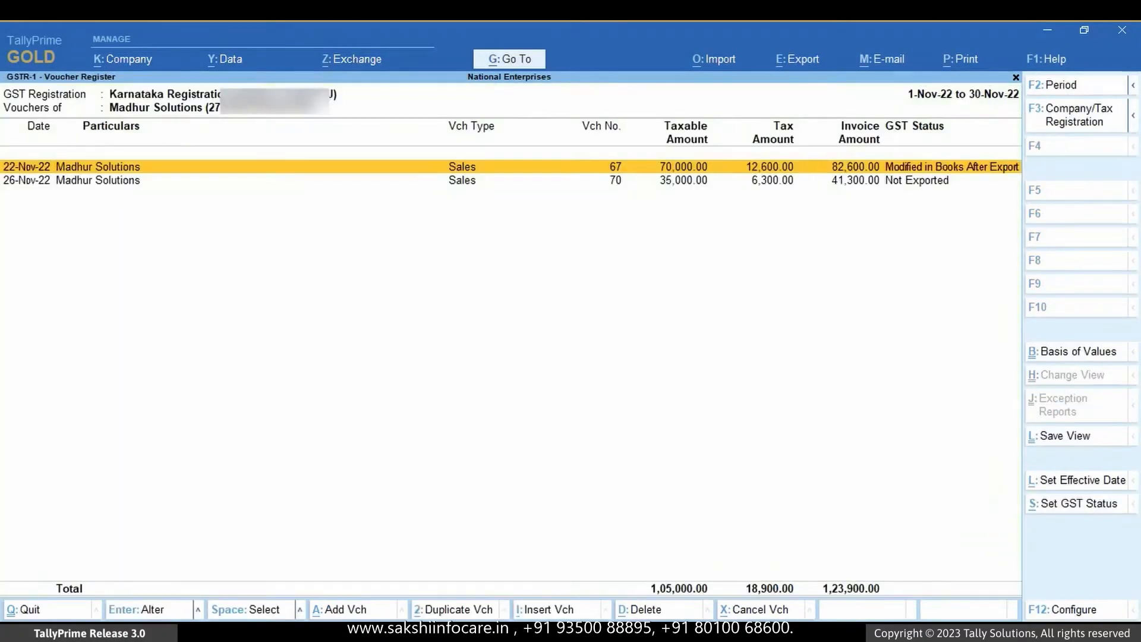
- Return to the GSTR-1 overview and locate the Modified in Books After Export entry
{"action": "key", "text": "Escape"}
{"action": "key", "text": "Escape"}
{"action": "key", "text": "Up"}
{"action": "key", "text": "Up"}
{"action": "key", "text": "Up"}
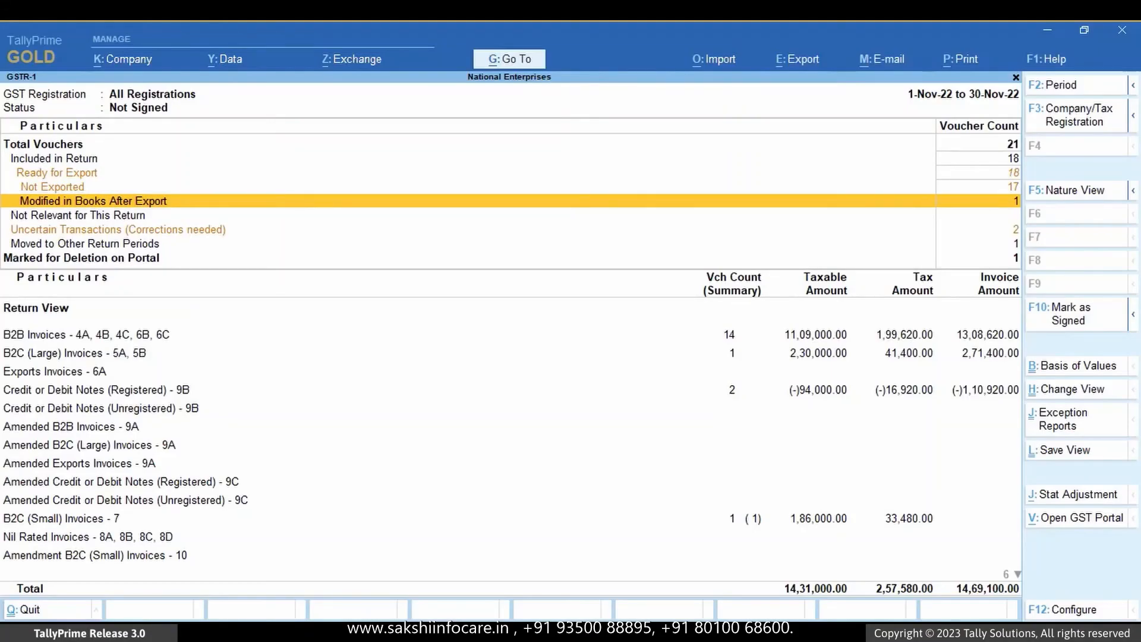
- Open the GST Returns export list and configure it to show the GST status
{"action": "key", "text": "alt+e"}
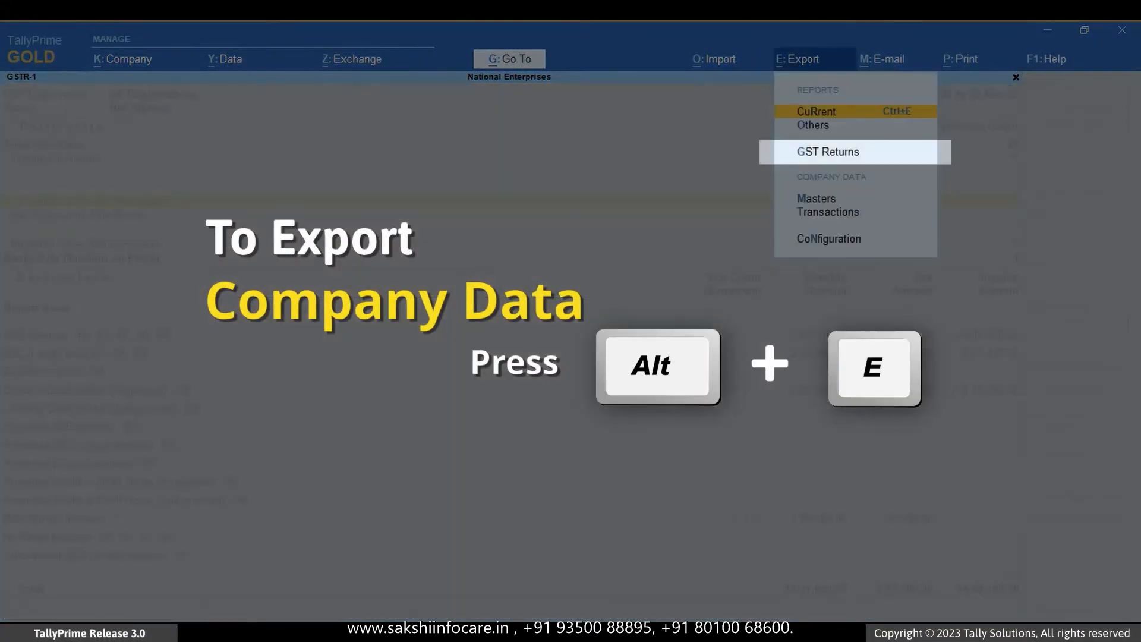
{"action": "key", "text": "Down"}
{"action": "key", "text": "Down"}
{"action": "key", "text": "Return"}
{"action": "key", "text": "F12"}
{"action": "key", "text": "Return"}
{"action": "key", "text": "Return"}
{"action": "type", "text": "y"}
{"action": "key", "text": "Return"}
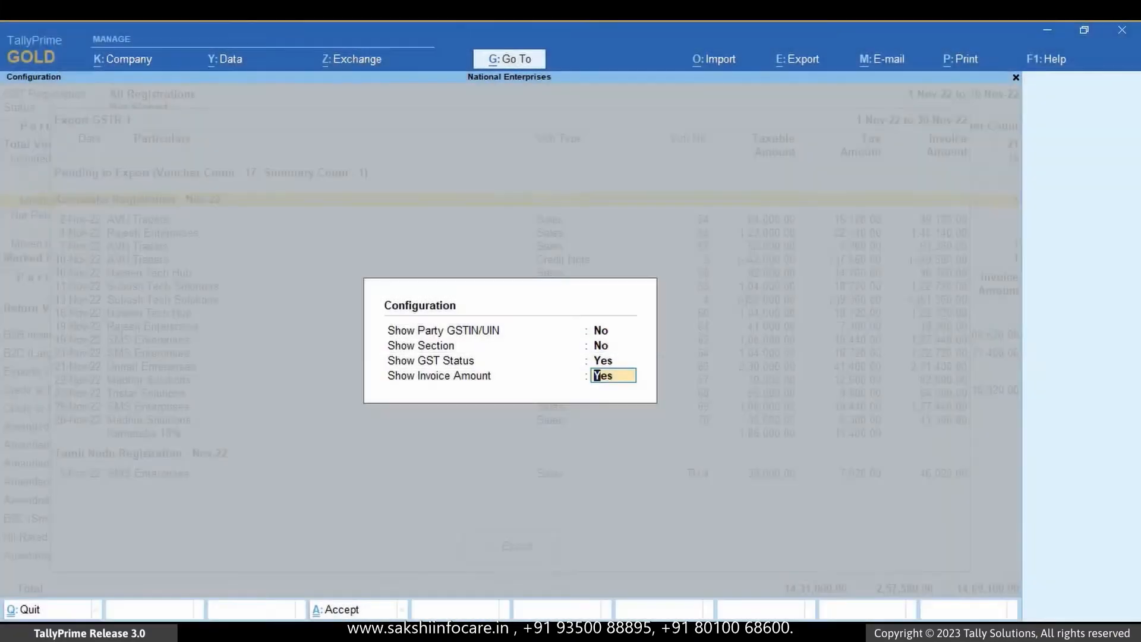
{"action": "key", "text": "Return"}
- Select the 22-Nov-22 Madhur Solutions sales voucher modified after export and export it as a JSON file to D:\export
{"action": "key", "text": "Down"}
{"action": "key", "text": "Down"}
{"action": "key", "text": "Down"}
{"action": "key", "text": "Down"}
{"action": "key", "text": "Down"}
{"action": "key", "text": "Down"}
{"action": "key", "text": "Down"}
{"action": "key", "text": "Down"}
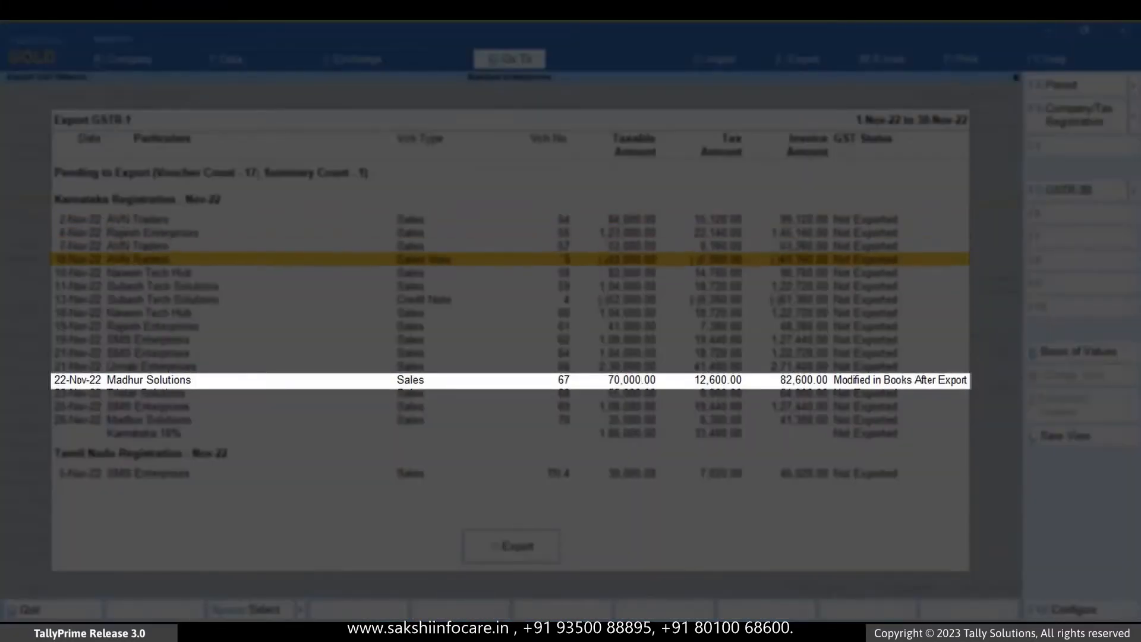
{"action": "key", "text": "Down"}
{"action": "key", "text": "Down"}
{"action": "key", "text": "Down"}
{"action": "key", "text": "Down"}
{"action": "key", "text": "Down"}
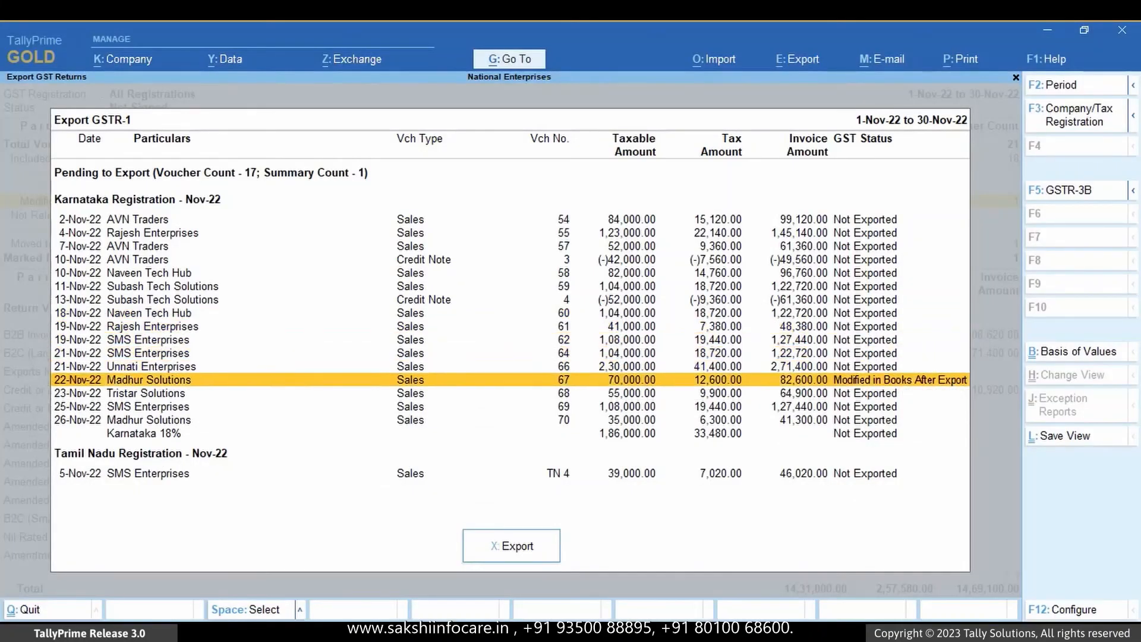
{"action": "key", "text": "space"}
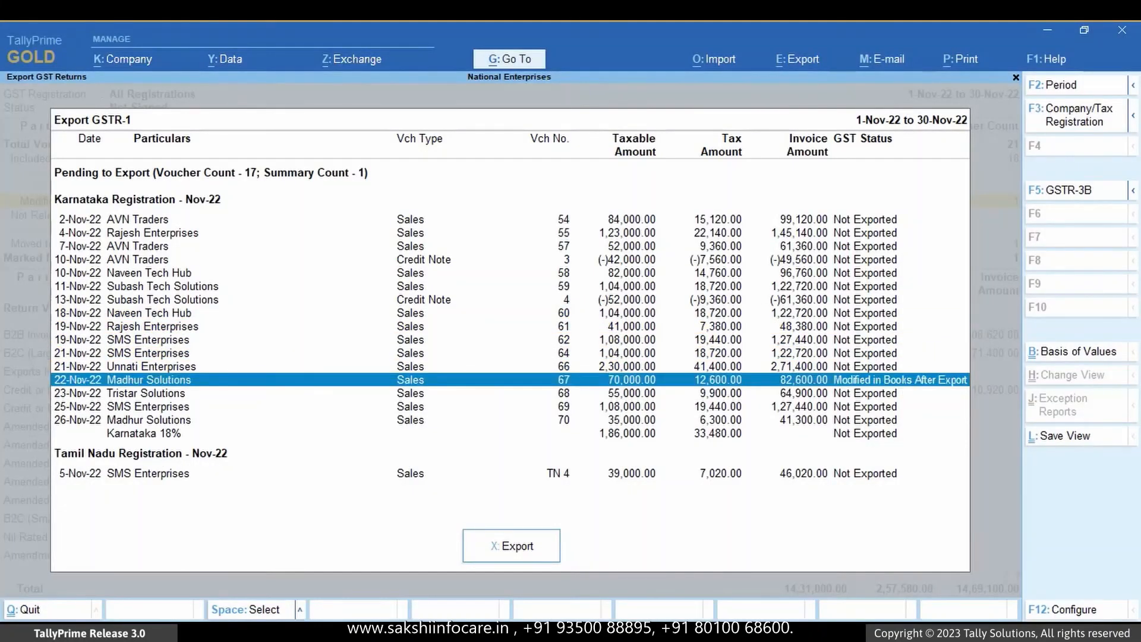
{"action": "key", "text": "x"}
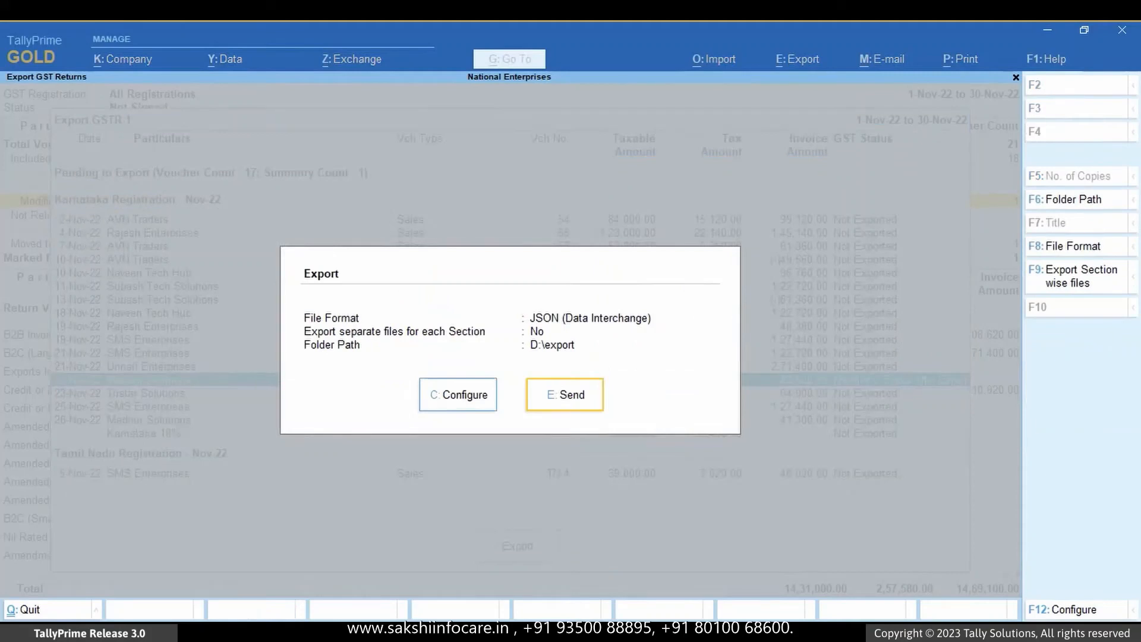
{"action": "key", "text": "Return"}
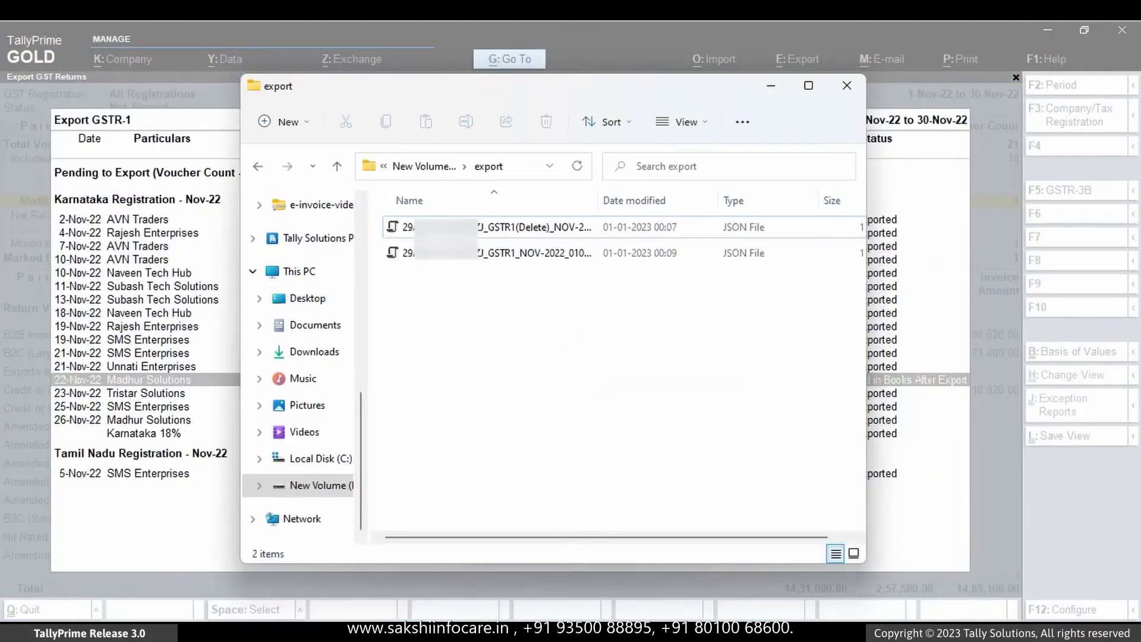
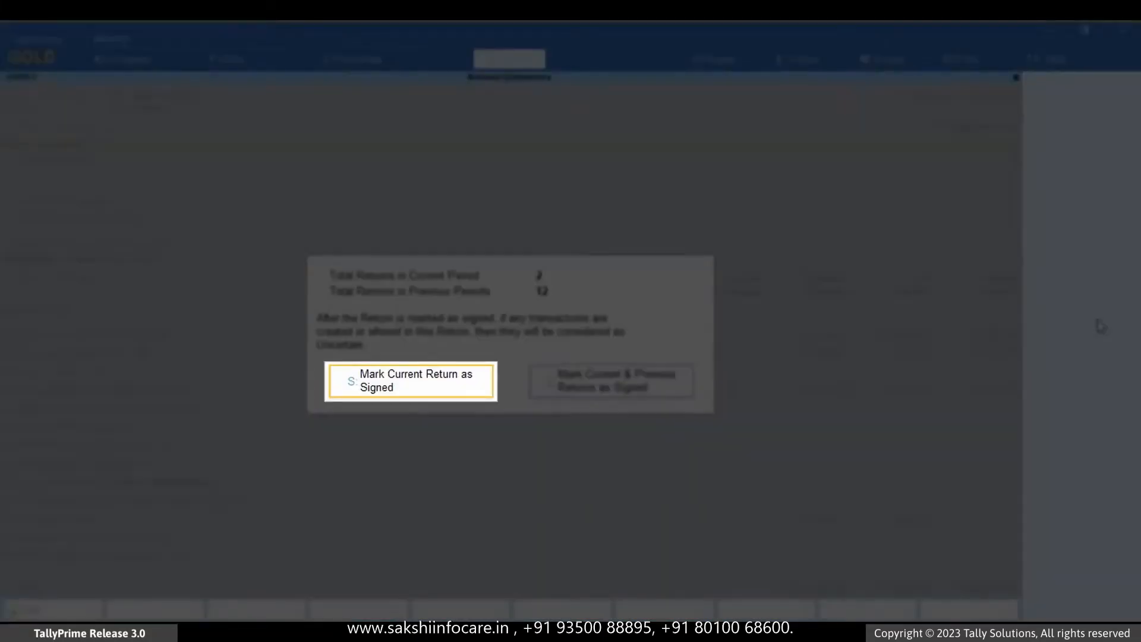
- Mark only the current November 2022 GSTR-1 return as signed, continuing despite the uncertain or pending transactions
{"action": "key", "text": "Return"}
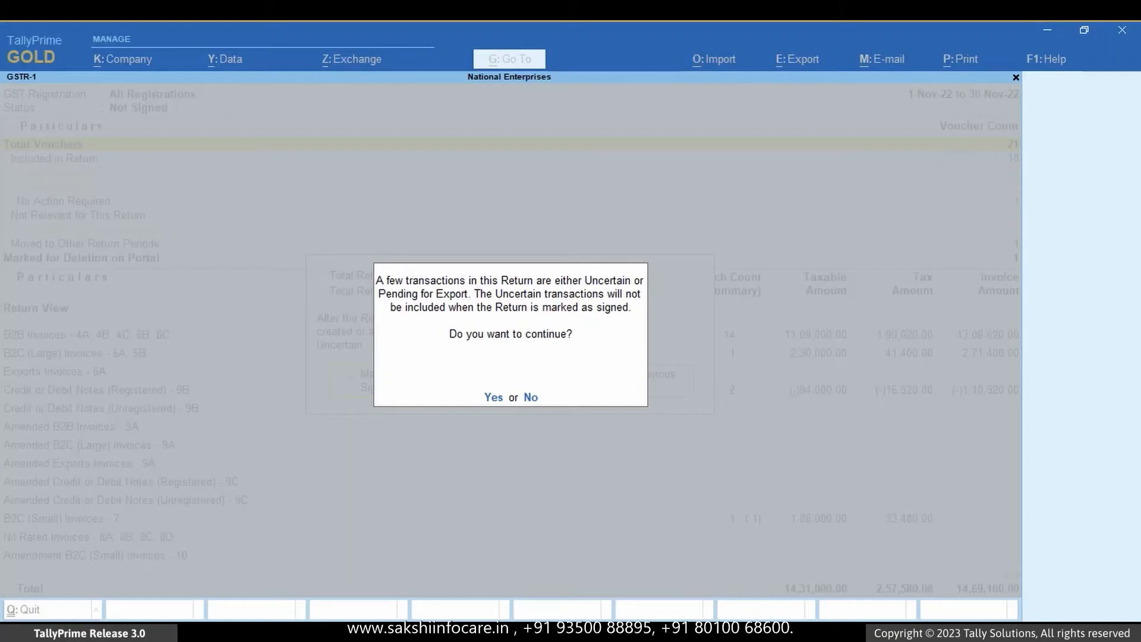
{"action": "left_click", "coordinate": [493, 399]}
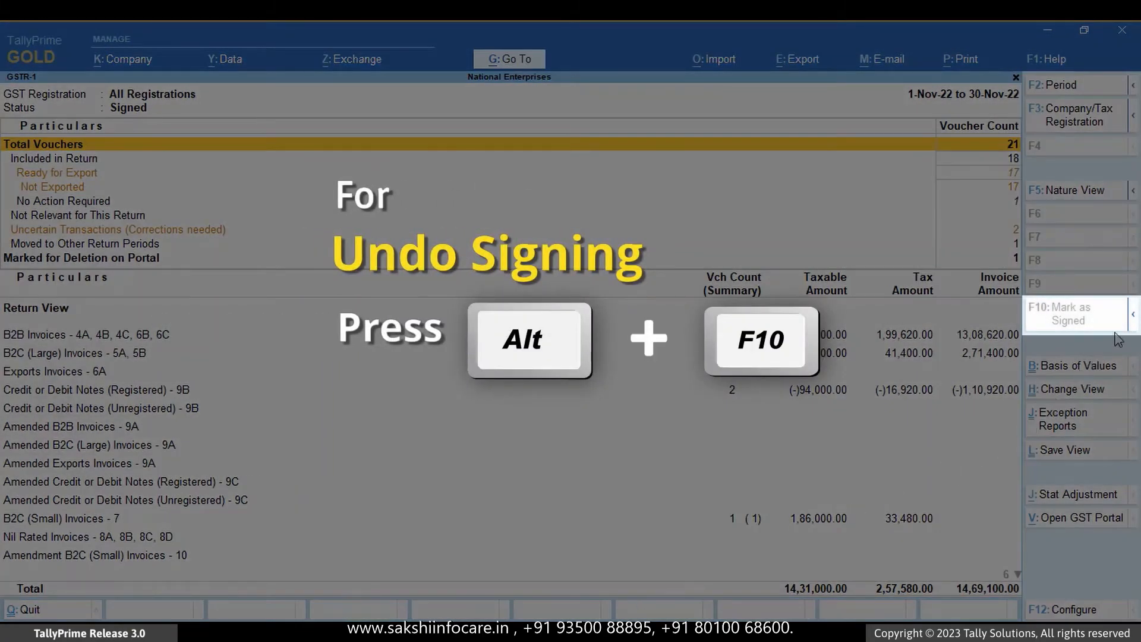
- Undo the signing of the current November 2022 GSTR-1 return
{"action": "left_click", "coordinate": [1135, 322]}
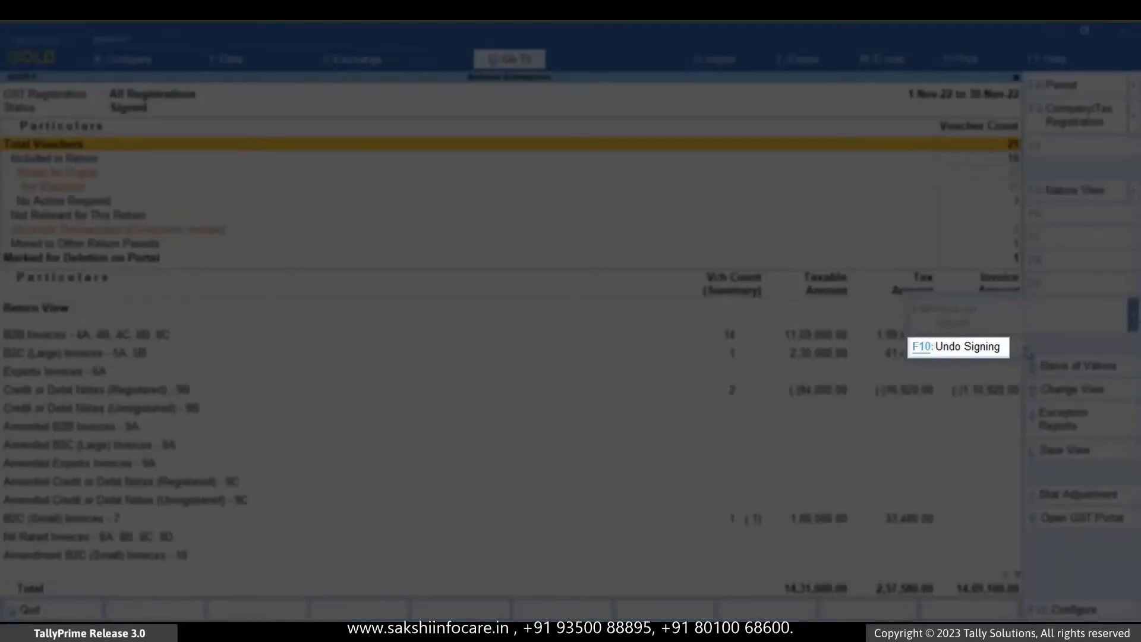
{"action": "left_click", "coordinate": [994, 349]}
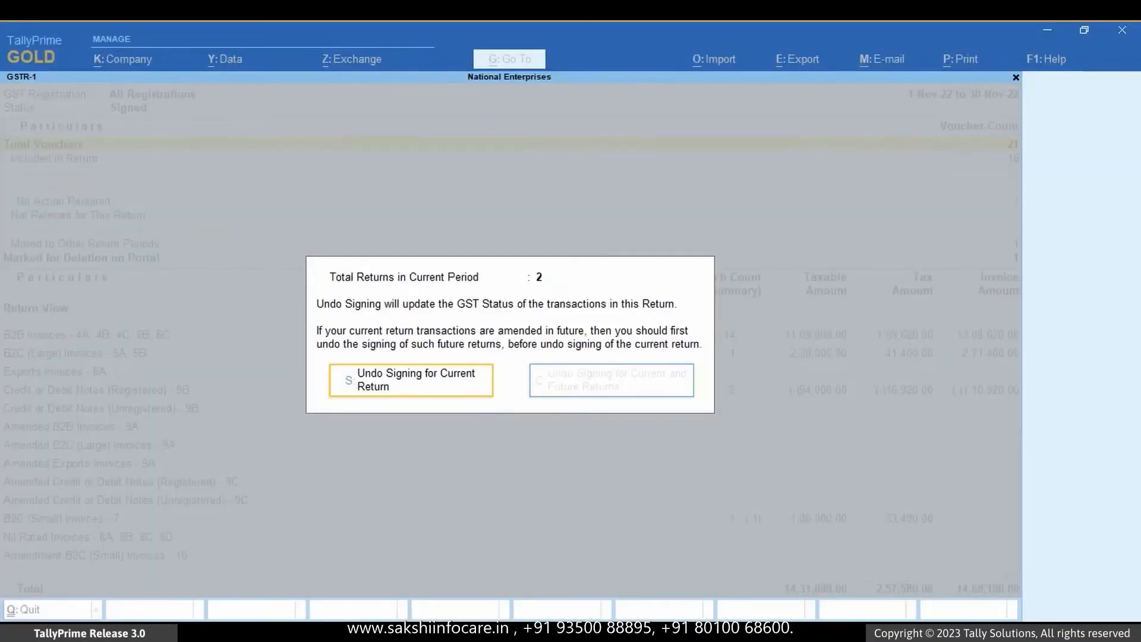
{"action": "left_click", "coordinate": [431, 389]}
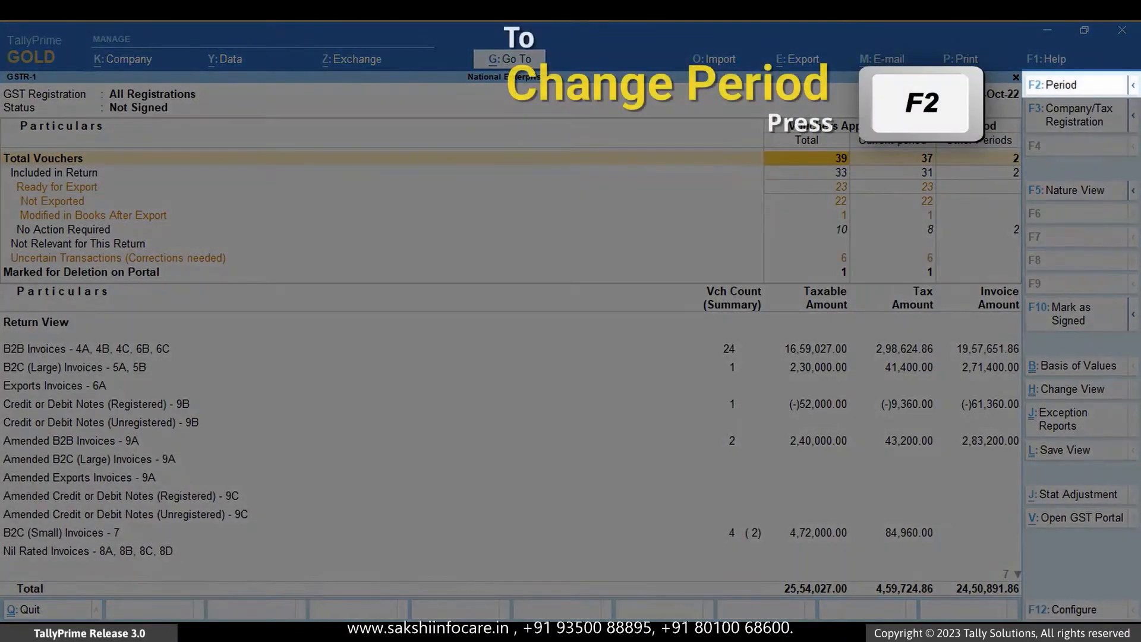
- Change the GSTR-1 report period to November 2022
{"action": "key", "text": "F2"}
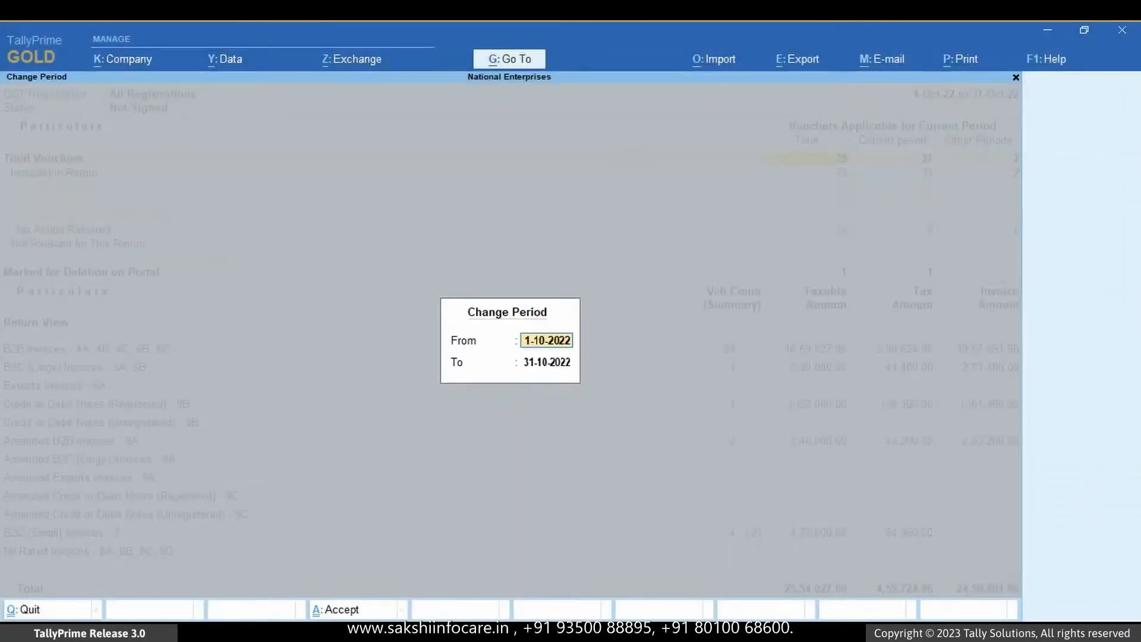
{"action": "type", "text": "nov"}
{"action": "key", "text": "Return"}
{"action": "type", "text": "nov"}
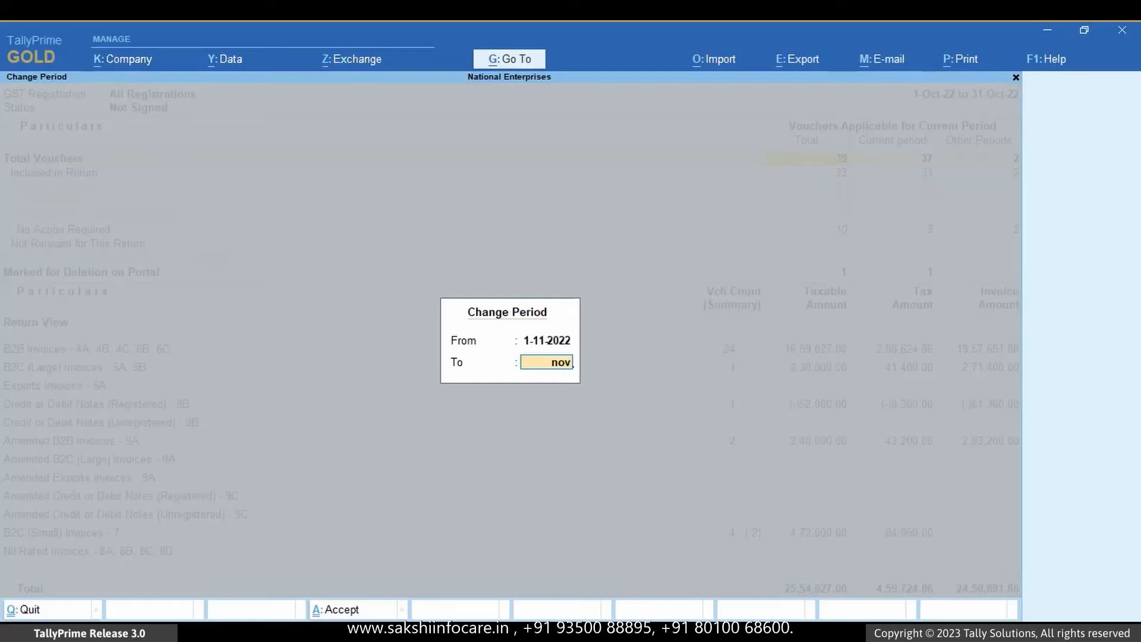
{"action": "key", "text": "Return"}
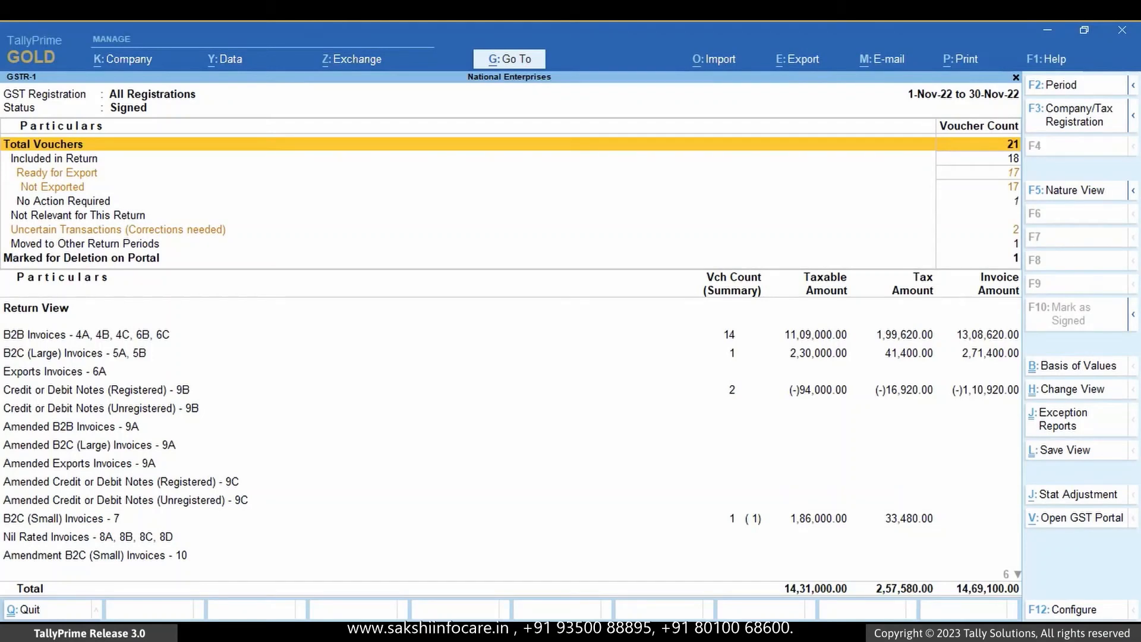
- Open the B2B Invoices section of the signed November 2022 GSTR-1 return
{"action": "key", "text": "Down"}
{"action": "key", "text": "Down"}
{"action": "key", "text": "Down"}
{"action": "key", "text": "Down"}
{"action": "key", "text": "Down"}
{"action": "key", "text": "Down"}
{"action": "key", "text": "Down"}
{"action": "key", "text": "Down"}
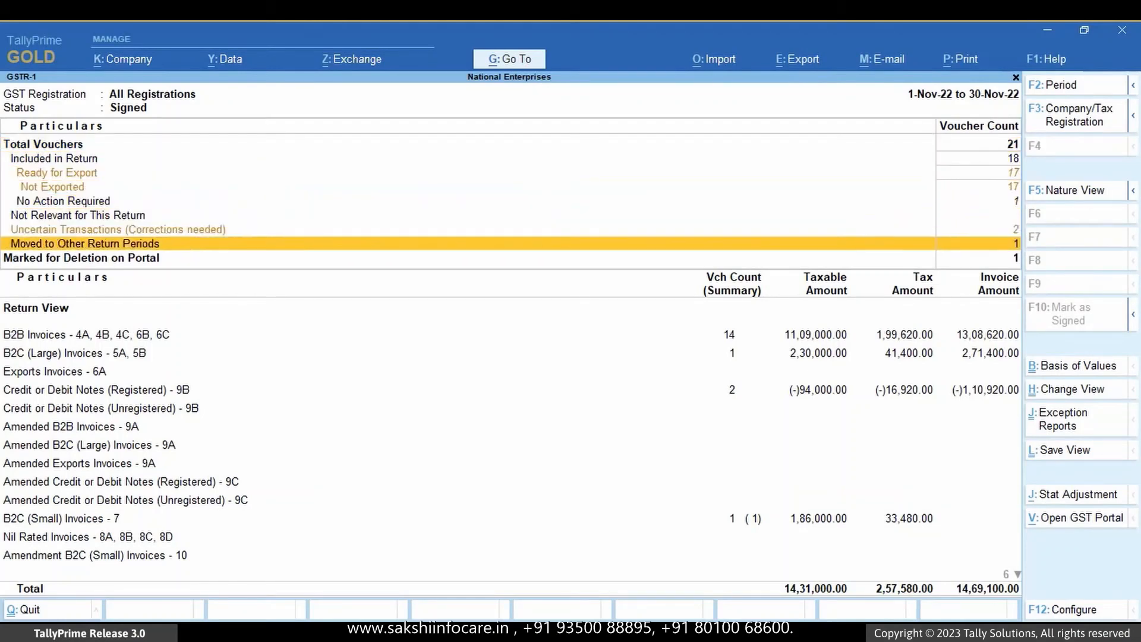
{"action": "key", "text": "Down"}
{"action": "key", "text": "Return"}
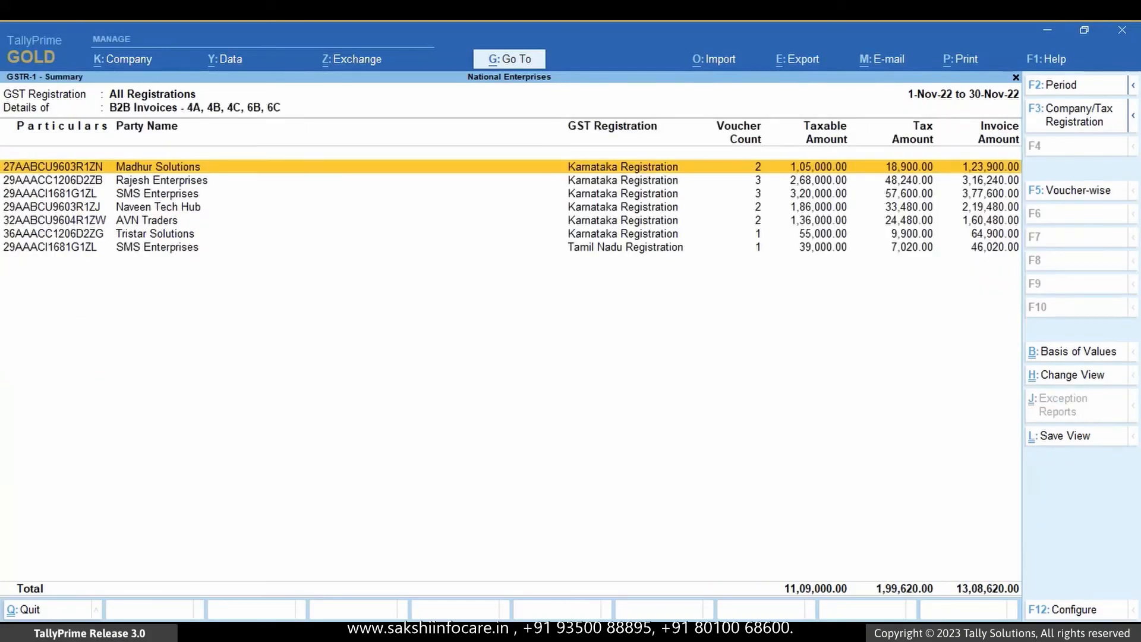
- Set the Sony Laptop quantity to 1 in the 19-Nov-22 SMS Enterprises sales voucher under Karnataka Registration and save it
{"action": "key", "text": "Down"}
{"action": "key", "text": "Down"}
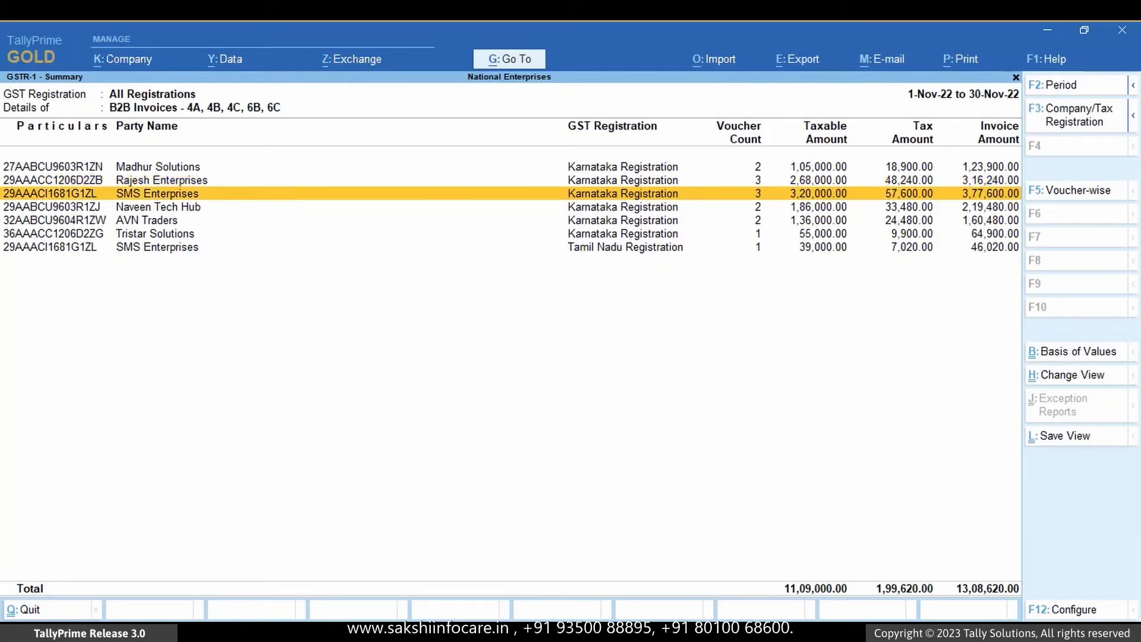
{"action": "key", "text": "Return"}
{"action": "key", "text": "Return"}
{"action": "key", "text": "Return"}
{"action": "key", "text": "Return"}
{"action": "key", "text": "Return"}
{"action": "key", "text": "Return"}
{"action": "key", "text": "Return"}
{"action": "type", "text": "1"}
{"action": "key", "text": "Return"}
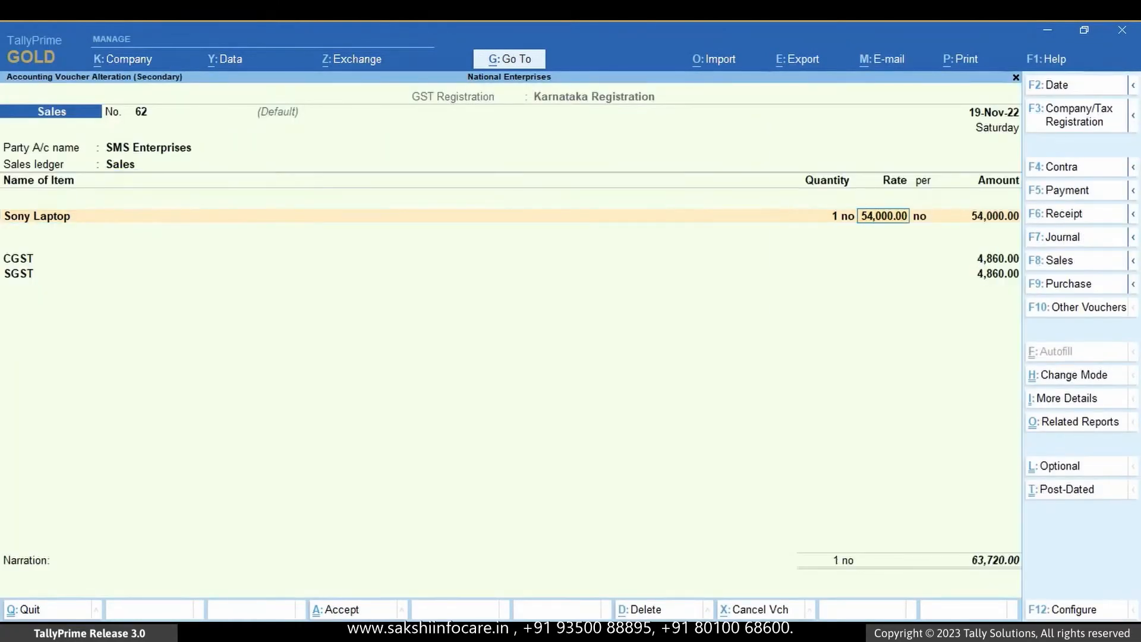
{"action": "key", "text": "ctrl"}
{"action": "key", "text": "ctrl+a"}
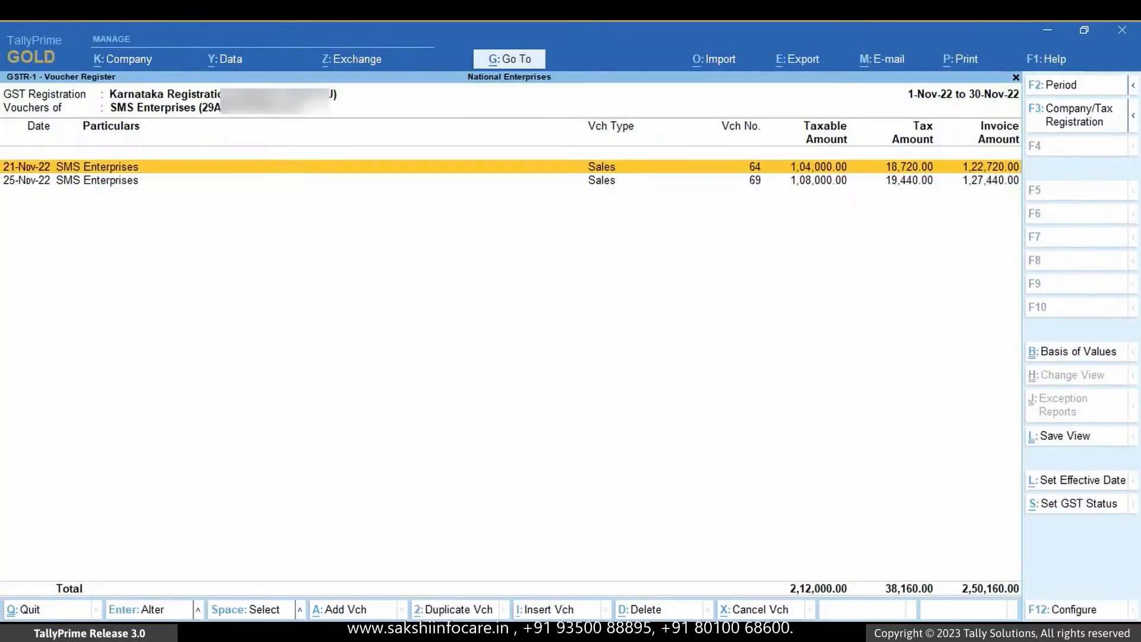
- Return to the GSTR-1 overview and open the uncertain transactions whose amendment effective date is not specified or invalid
{"action": "key", "text": "Escape"}
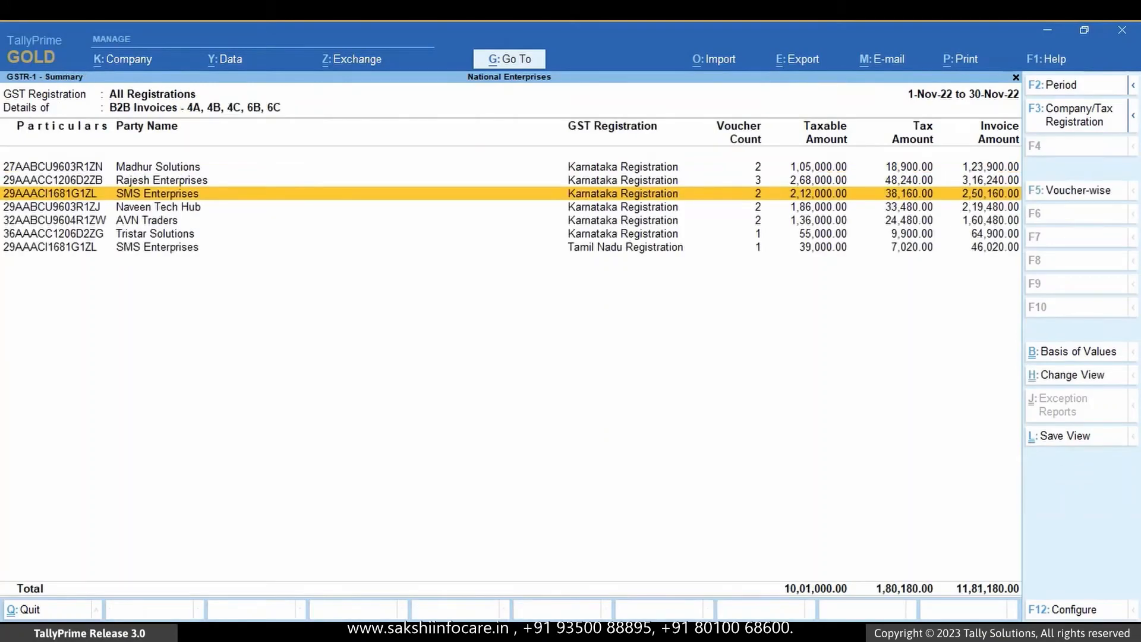
{"action": "key", "text": "Escape"}
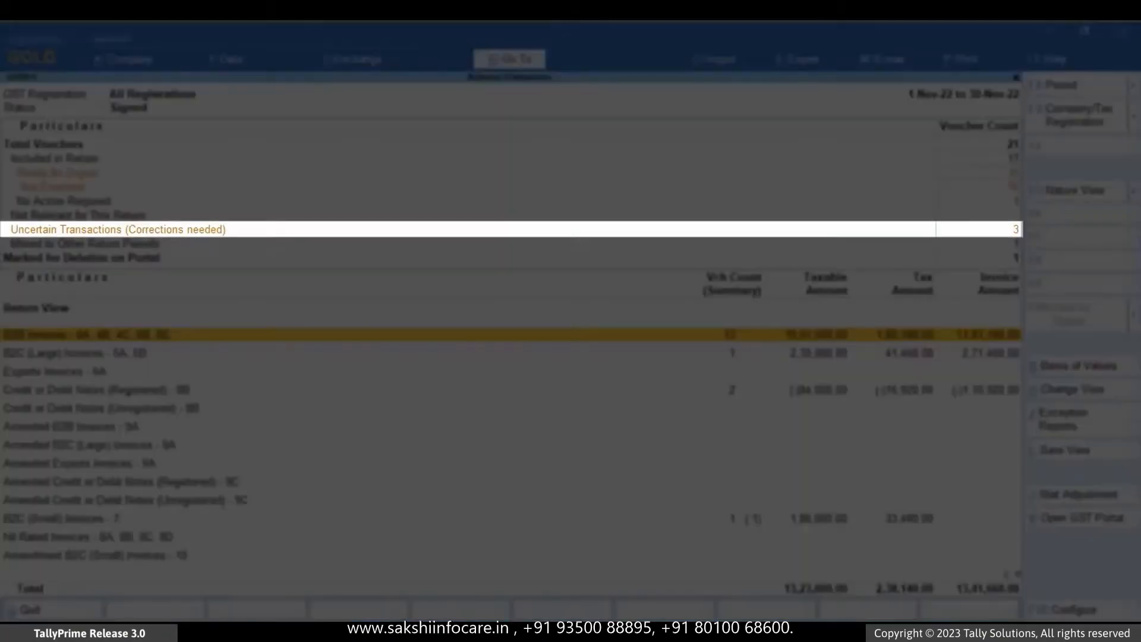
{"action": "key", "text": "Up"}
{"action": "key", "text": "Up"}
{"action": "key", "text": "Up"}
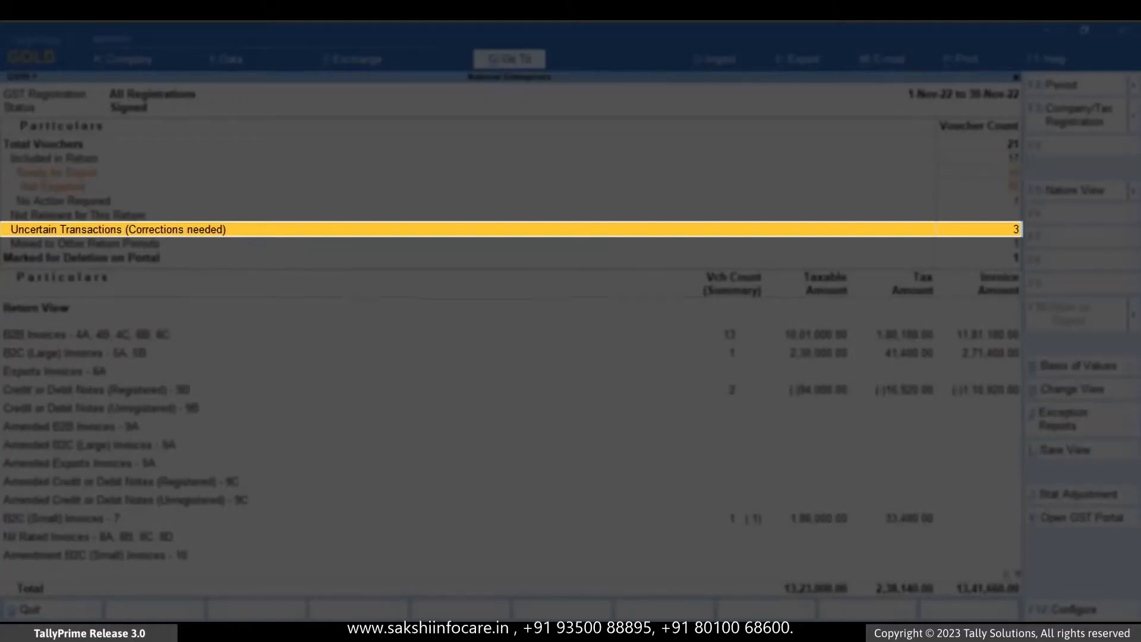
{"action": "key", "text": "Return"}
{"action": "key", "text": "Down"}
{"action": "key", "text": "Down"}
{"action": "key", "text": "Down"}
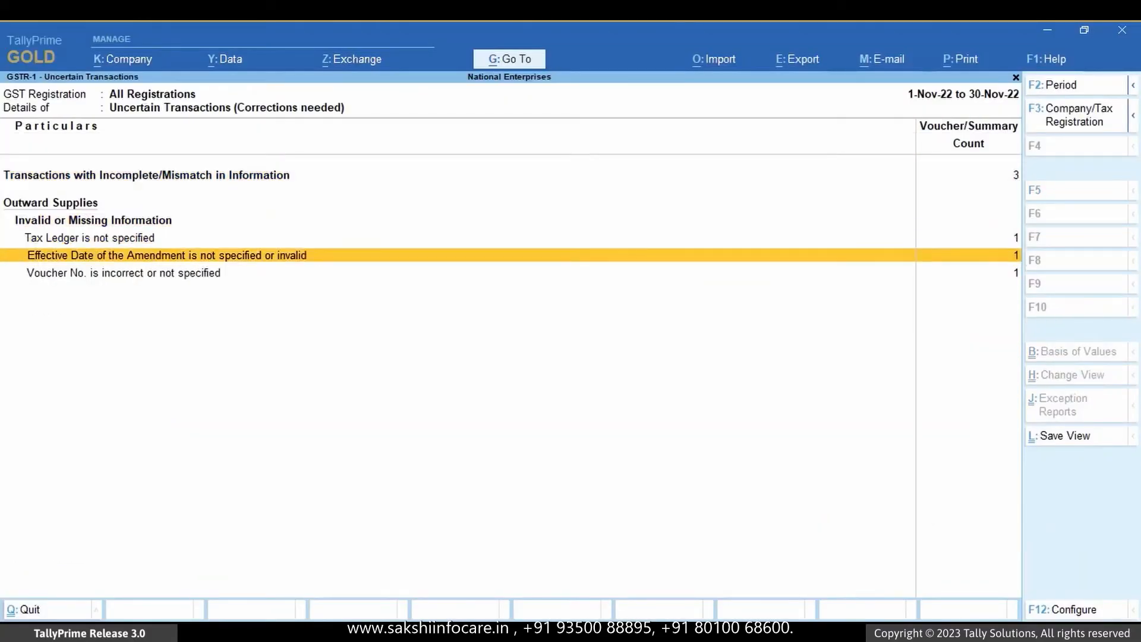
{"action": "key", "text": "Return"}
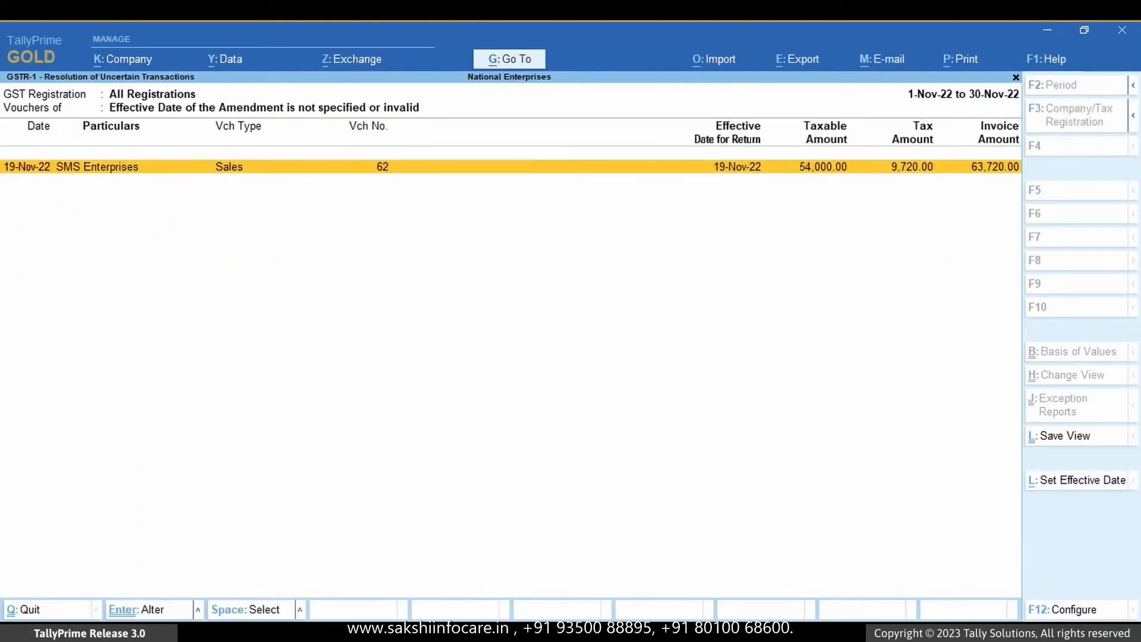
- Set the GSTR-1 and GSTR-3B effective dates of the SMS Enterprises voucher to 1-Dec-22 and return to the GSTR-1 overview
{"action": "key", "text": "space"}
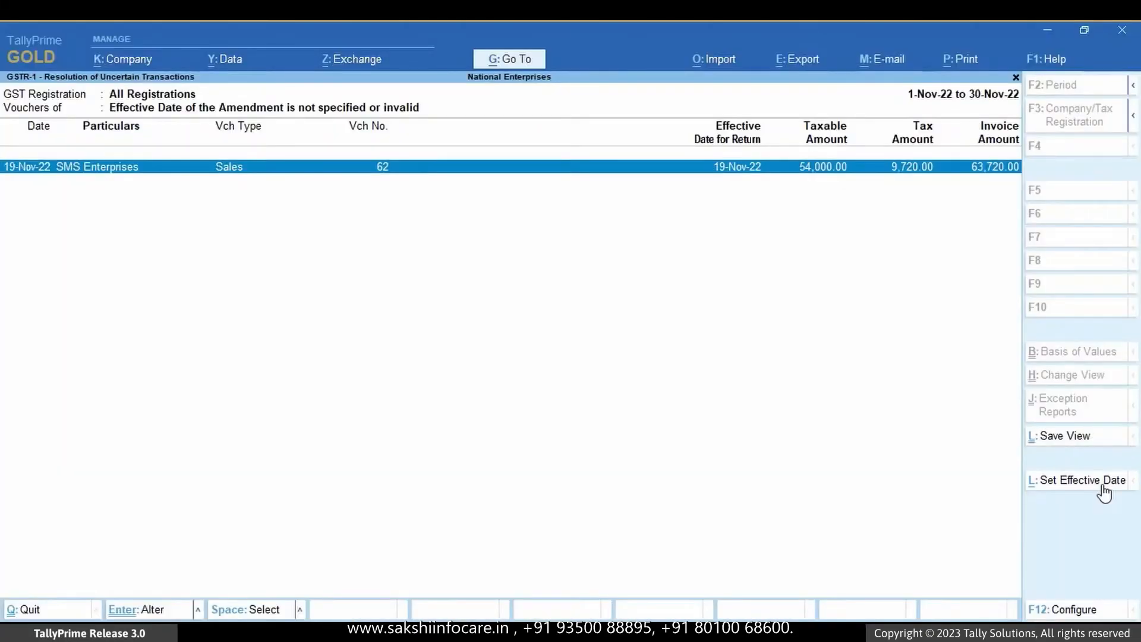
{"action": "left_click", "coordinate": [1104, 492]}
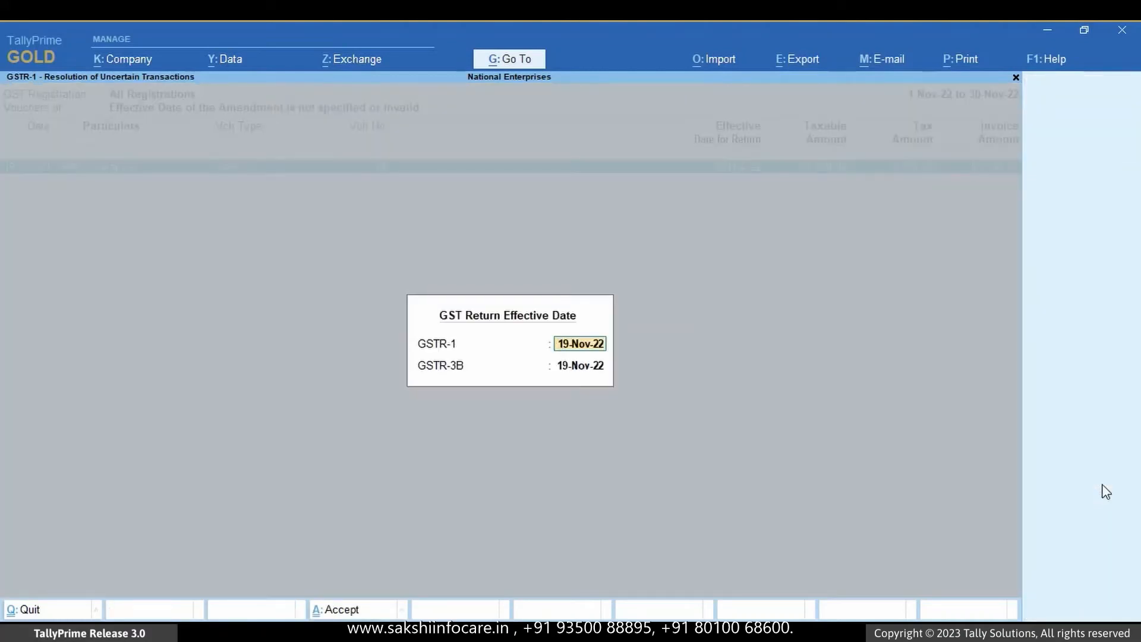
{"action": "type", "text": "1-dec"}
{"action": "key", "text": "Return"}
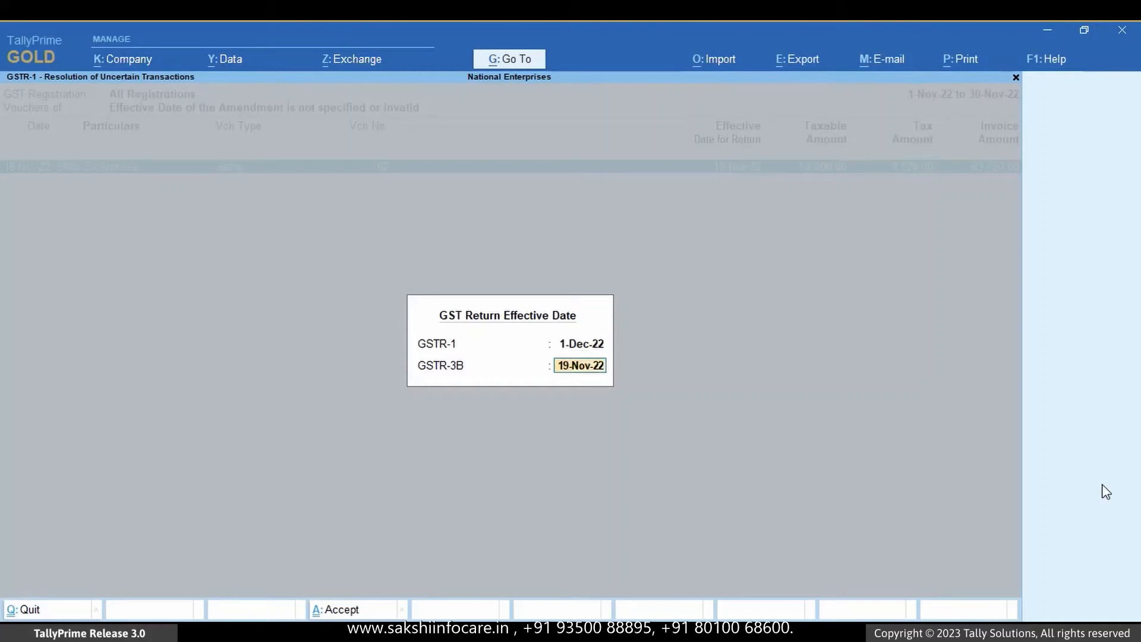
{"action": "type", "text": "1-dec"}
{"action": "key", "text": "Return"}
{"action": "key", "text": "Escape"}
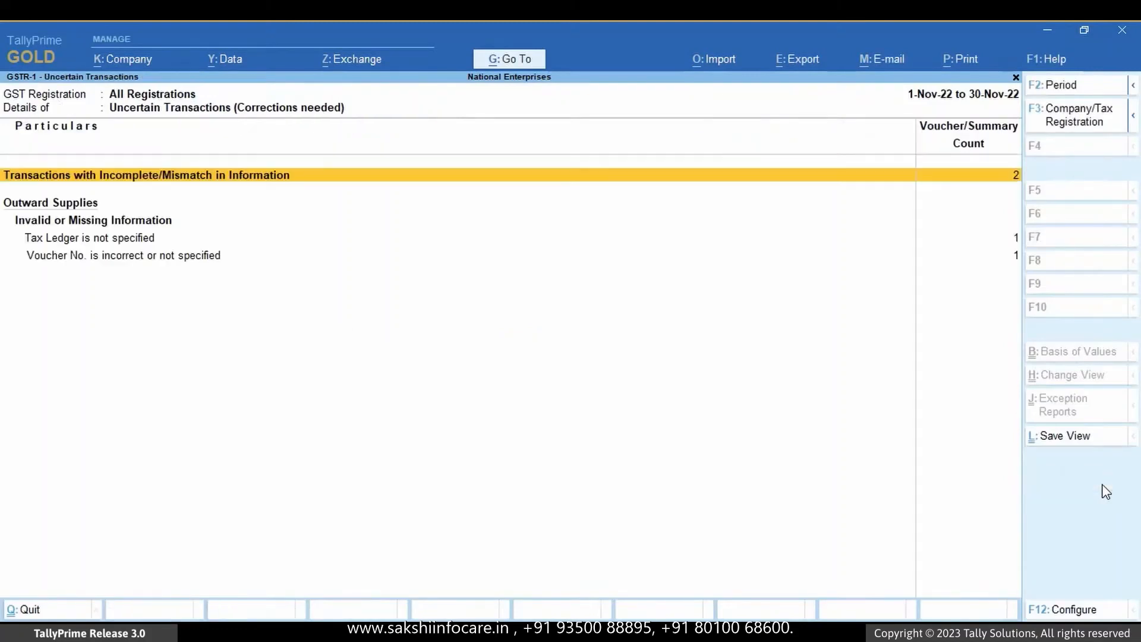
{"action": "key", "text": "Escape"}
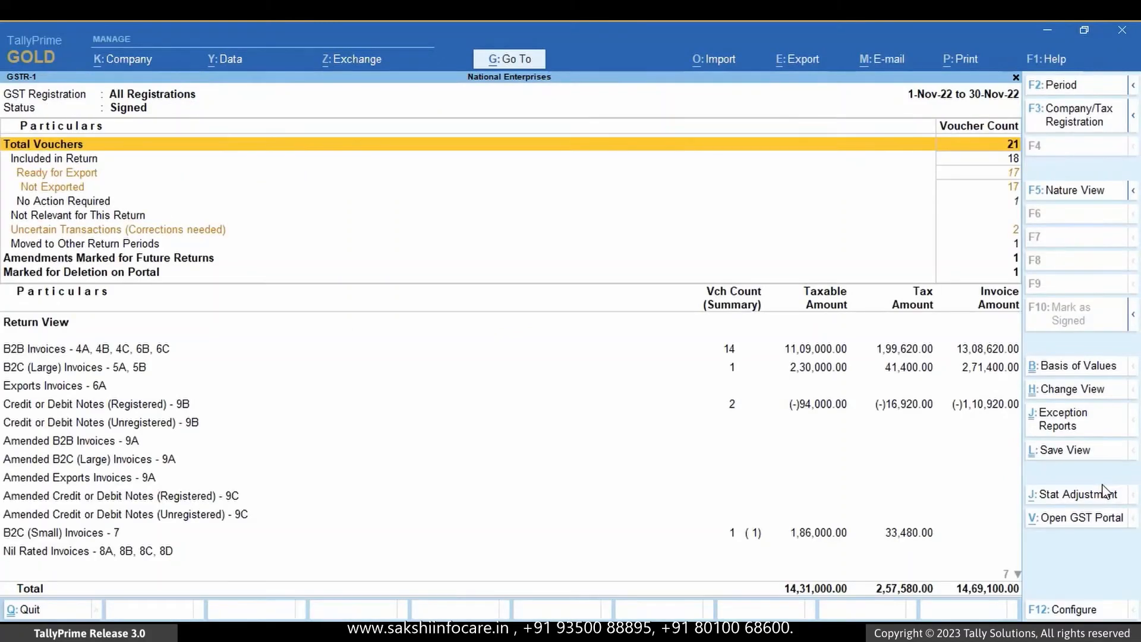
- Examine the vouchers listed under Amendments Marked for Future Returns in the November 2022 GSTR-1 report
{"action": "key", "text": "Down"}
{"action": "key", "text": "Down"}
{"action": "key", "text": "Down"}
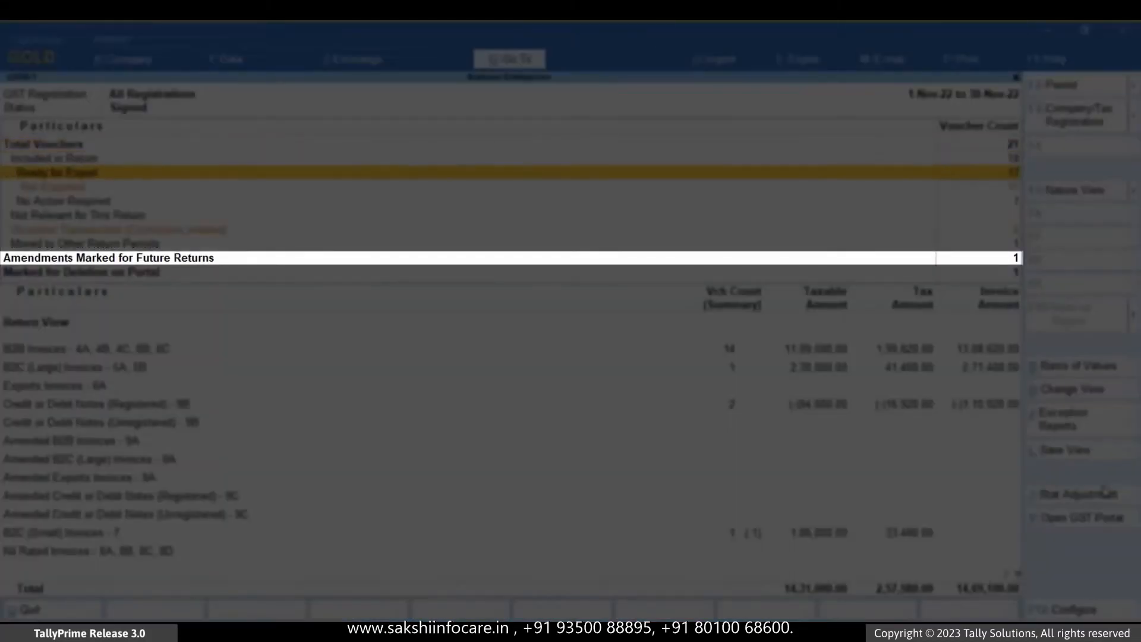
{"action": "key", "text": "Down"}
{"action": "key", "text": "Down"}
{"action": "key", "text": "Down"}
{"action": "key", "text": "Down"}
{"action": "key", "text": "Down"}
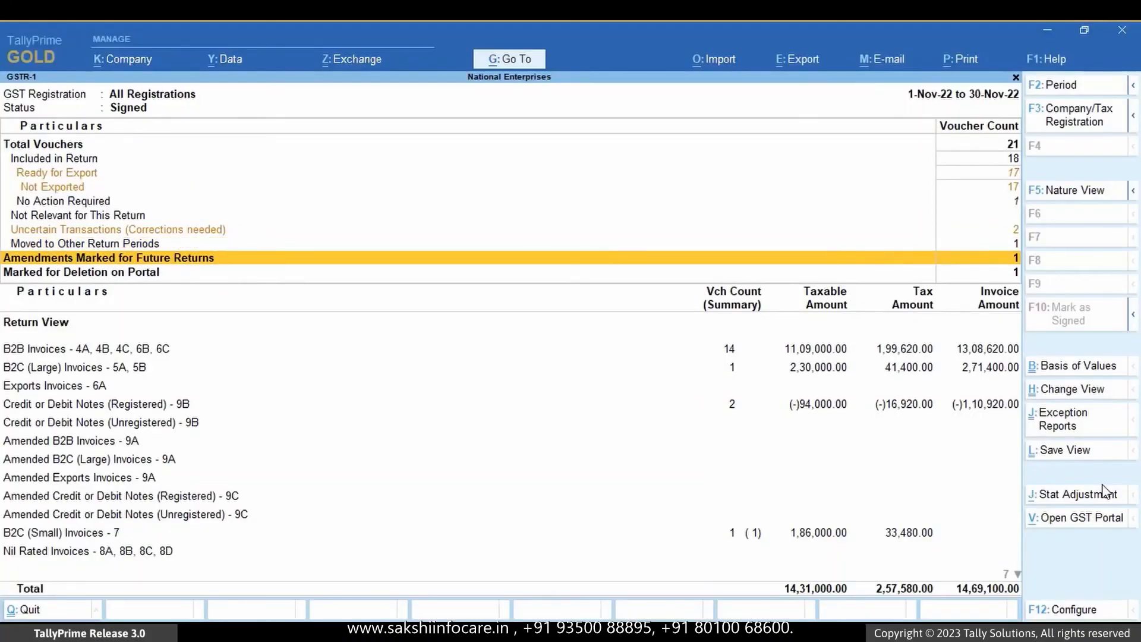
{"action": "key", "text": "Return"}
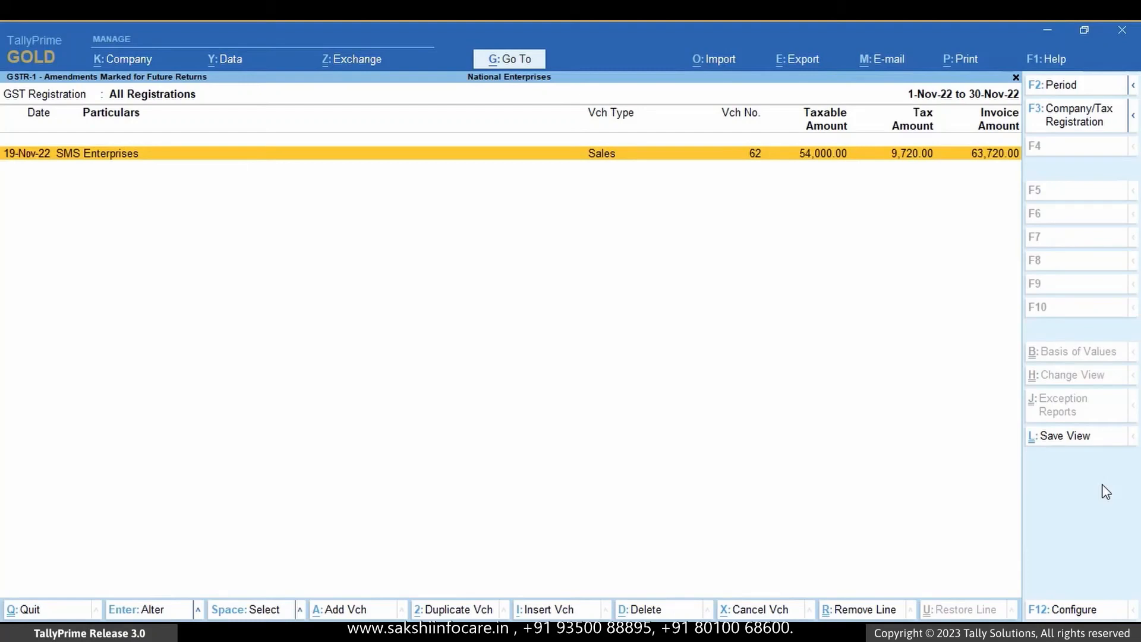
{"action": "key", "text": "Escape"}
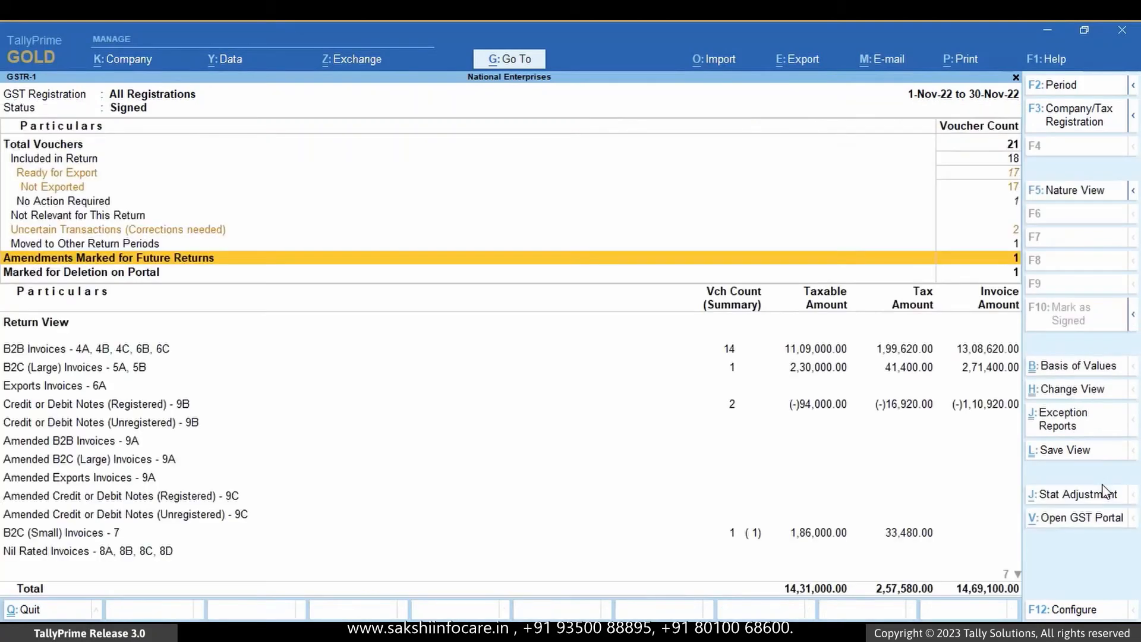
- Change the GSTR-1 report period to December 2022
{"action": "key", "text": "F2"}
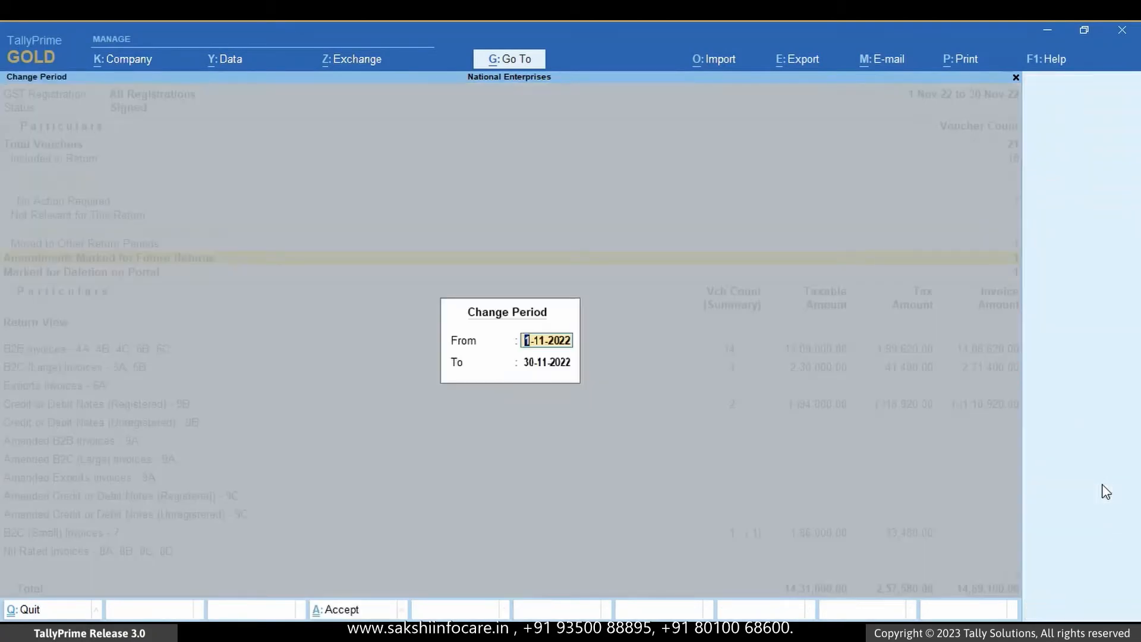
{"action": "type", "text": "dec"}
{"action": "key", "text": "Return"}
{"action": "type", "text": "dec"}
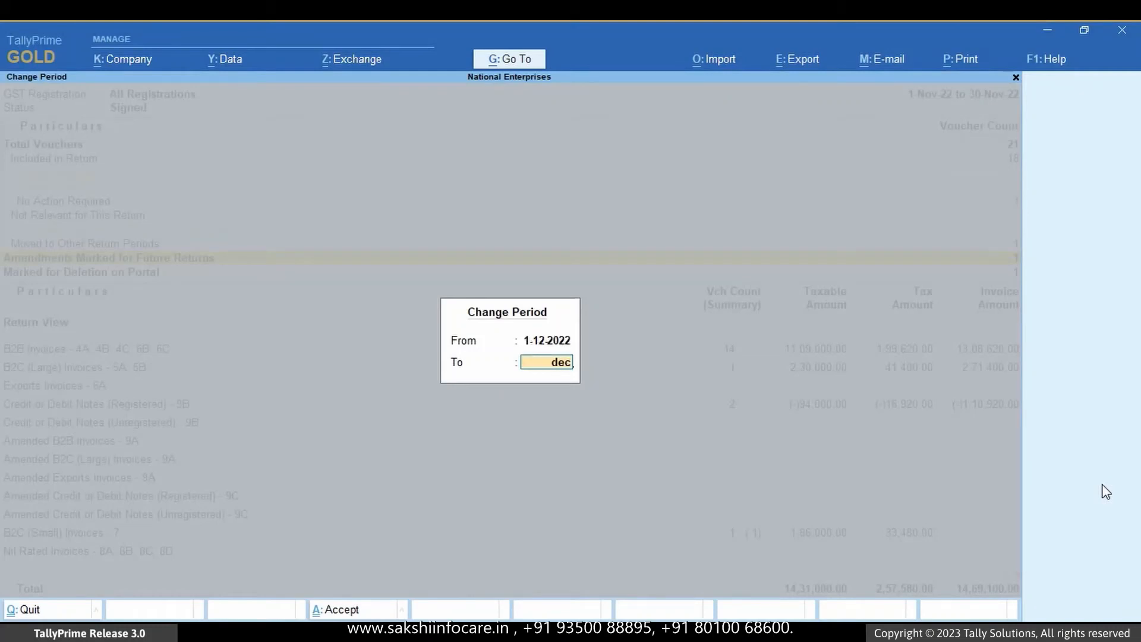
{"action": "key", "text": "Return"}
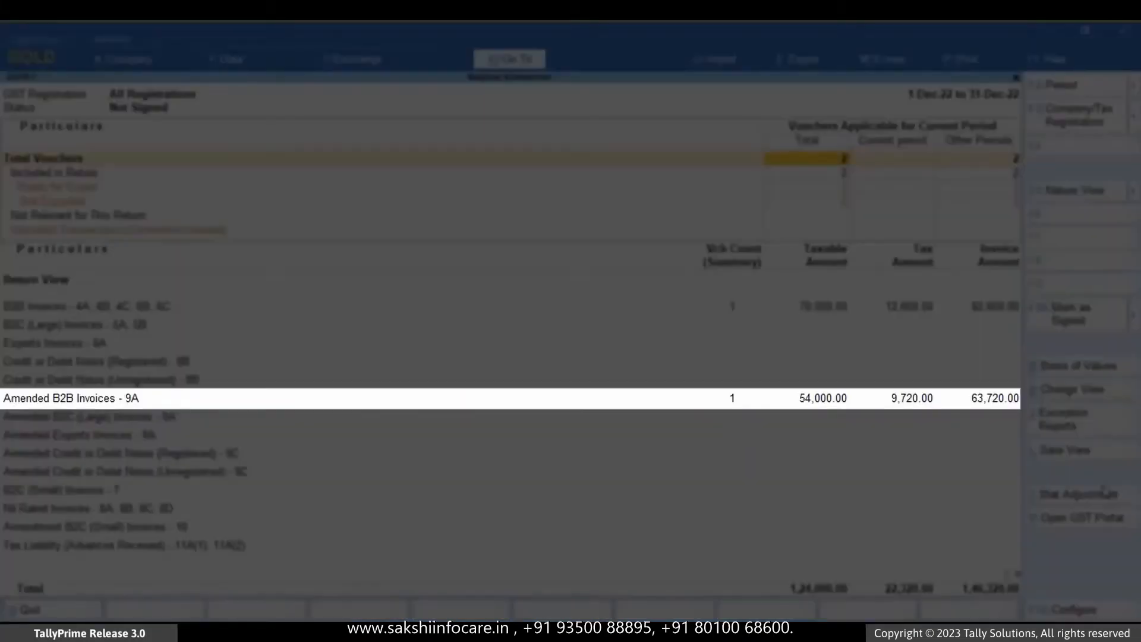
- Examine the SMS Enterprises voucher under Amended B2B Invoices - 9A for December and return to the GSTR-1 overview
{"action": "key", "text": "Down"}
{"action": "key", "text": "Down"}
{"action": "key", "text": "Down"}
{"action": "key", "text": "Down"}
{"action": "key", "text": "Down"}
{"action": "key", "text": "Down"}
{"action": "key", "text": "Down"}
{"action": "key", "text": "Down"}
{"action": "key", "text": "Down"}
{"action": "key", "text": "Down"}
{"action": "key", "text": "Down"}
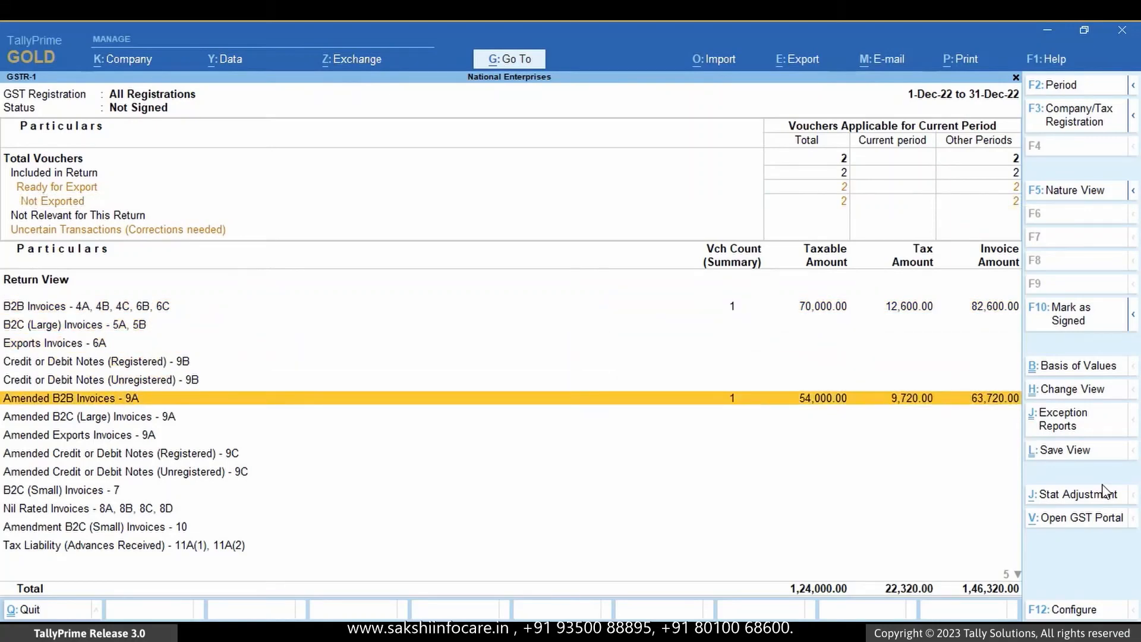
{"action": "key", "text": "Return"}
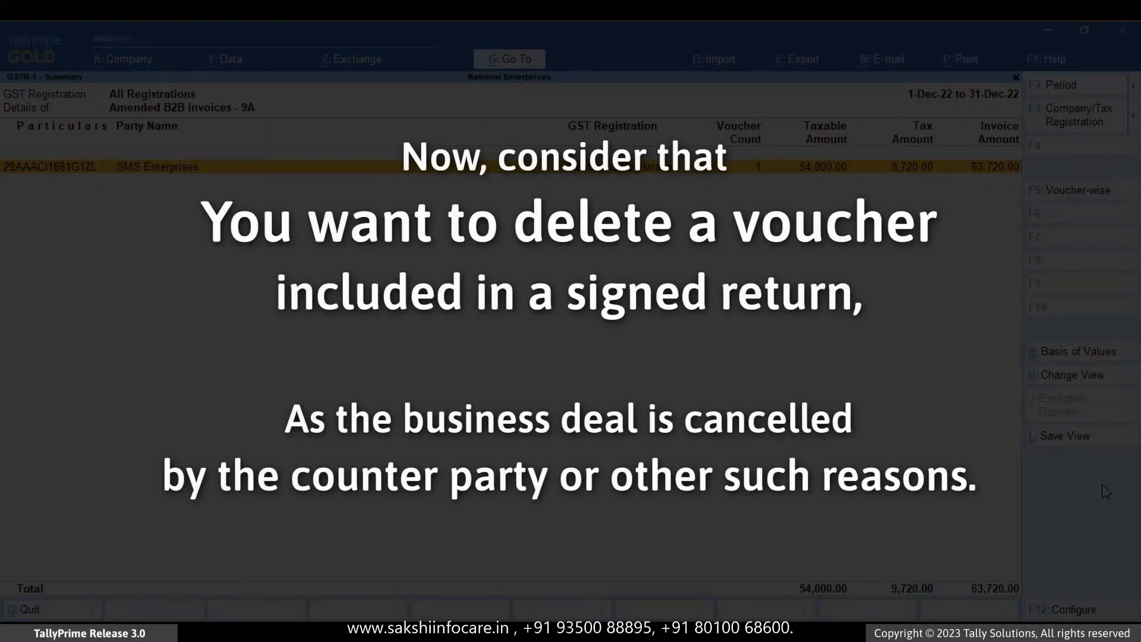
{"action": "key", "text": "Return"}
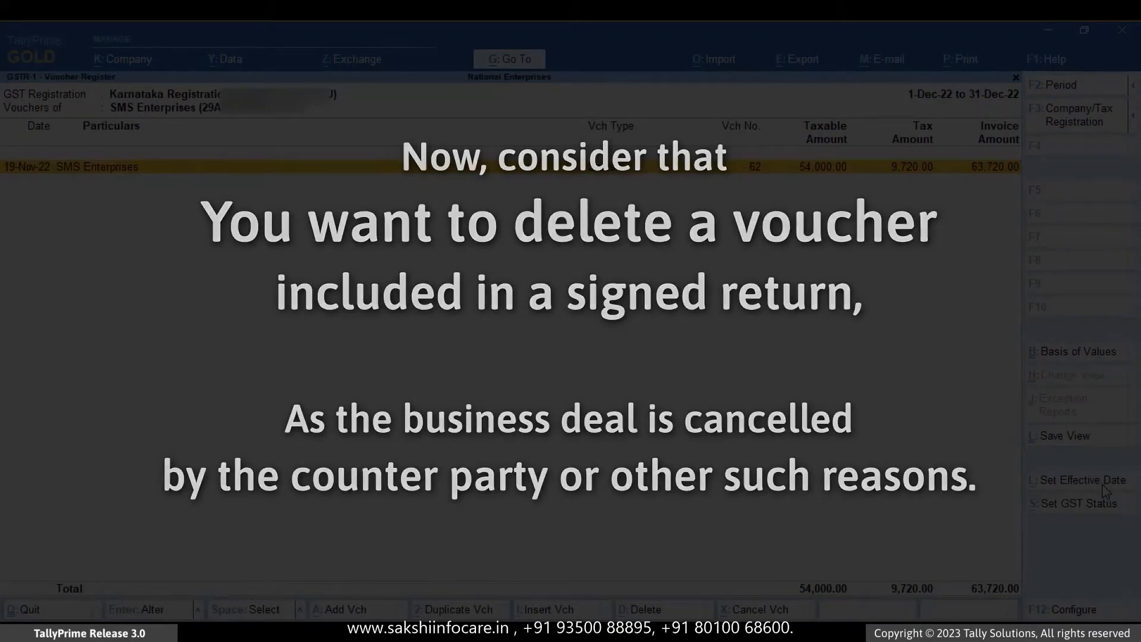
{"action": "key", "text": "Escape"}
{"action": "key", "text": "Escape"}
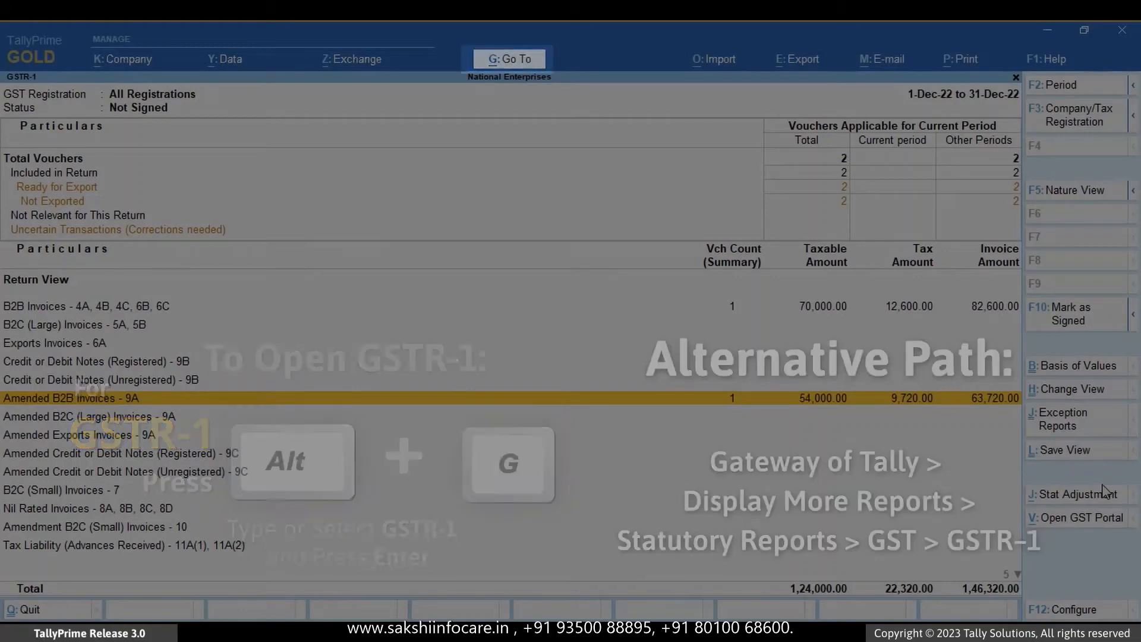
- Change the GSTR-1 report period back to November 2022
{"action": "key", "text": "F2"}
{"action": "type", "text": "nov"}
{"action": "key", "text": "Return"}
{"action": "type", "text": "nov"}
{"action": "key", "text": "Return"}
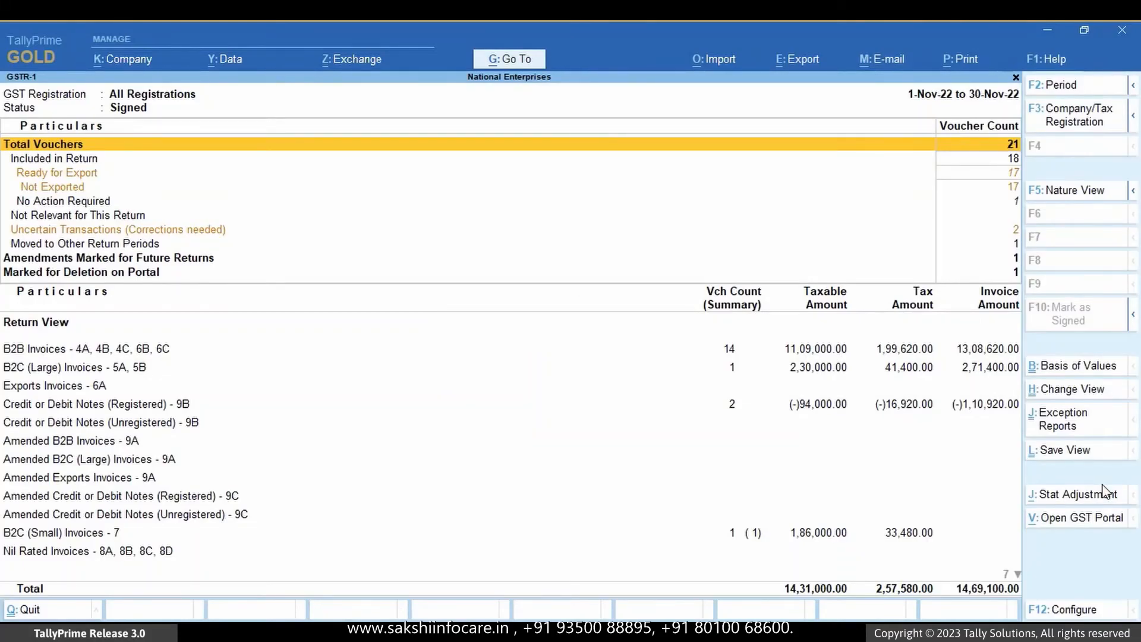
- Open the party-wise summary of B2B Invoices - 4A, 4B, 4C, 6B, 6C in the November GSTR-1 report
{"action": "key", "text": "Down"}
{"action": "key", "text": "Down"}
{"action": "key", "text": "Down"}
{"action": "key", "text": "Down"}
{"action": "key", "text": "Down"}
{"action": "key", "text": "Down"}
{"action": "key", "text": "Down"}
{"action": "key", "text": "Down"}
{"action": "key", "text": "Down"}
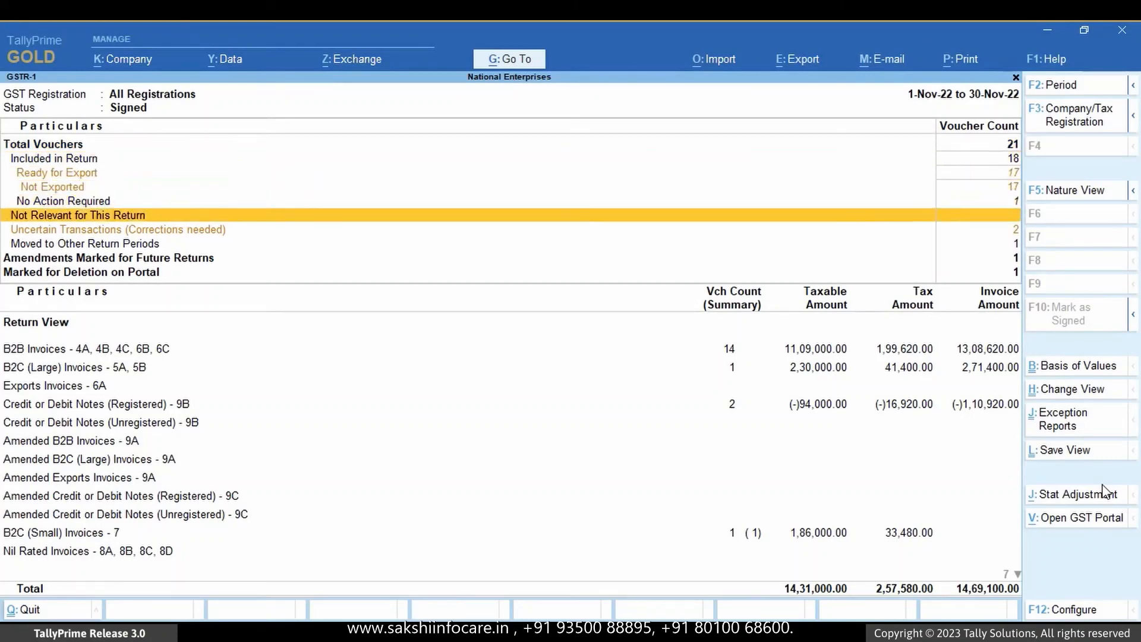
{"action": "key", "text": "Down"}
{"action": "key", "text": "Return"}
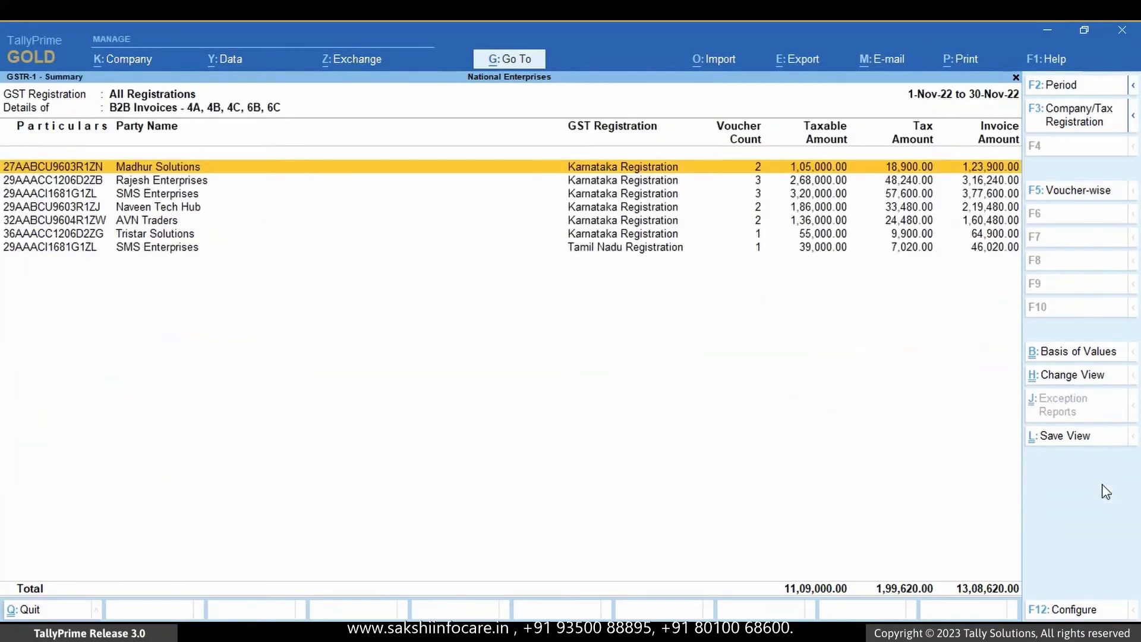
- Delete the 10-Nov-22 Naveen Tech Hub sales voucher under Karnataka Registration and return to the GSTR-1 overview
{"action": "key", "text": "Down"}
{"action": "key", "text": "Down"}
{"action": "key", "text": "Down"}
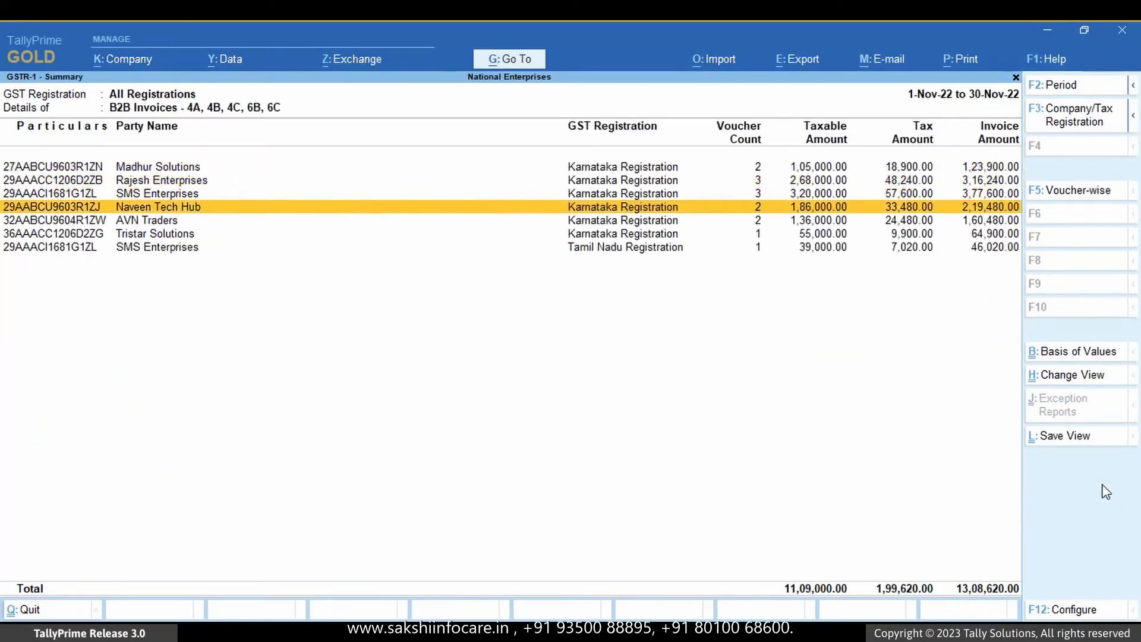
{"action": "key", "text": "Return"}
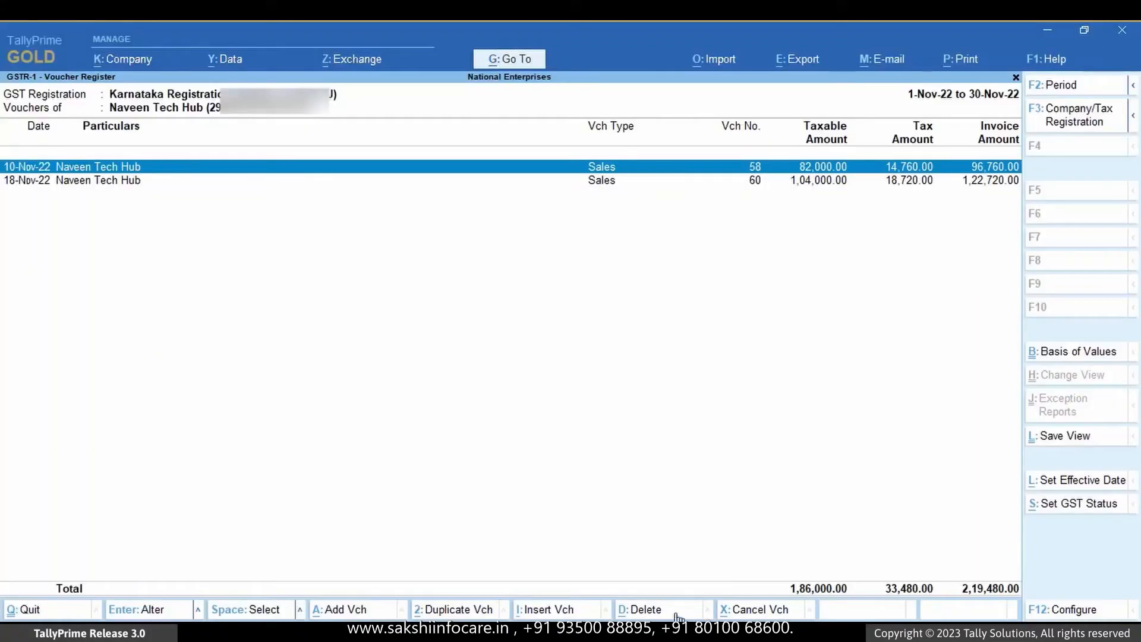
{"action": "left_click", "coordinate": [676, 612]}
{"action": "left_click", "coordinate": [488, 383]}
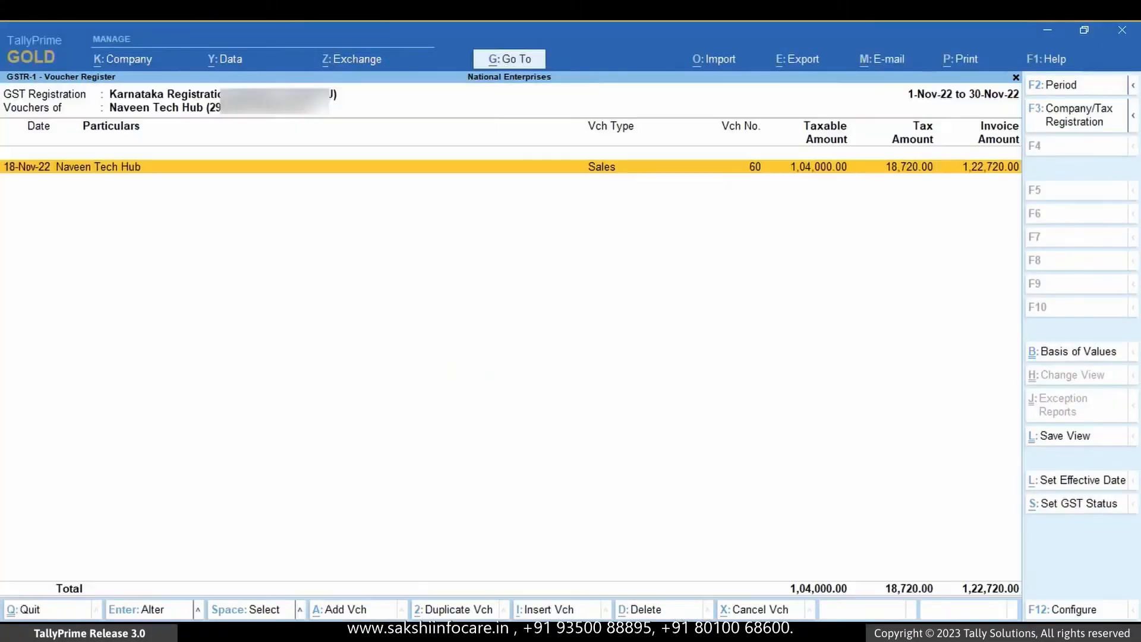
{"action": "key", "text": "Escape"}
{"action": "key", "text": "Escape"}
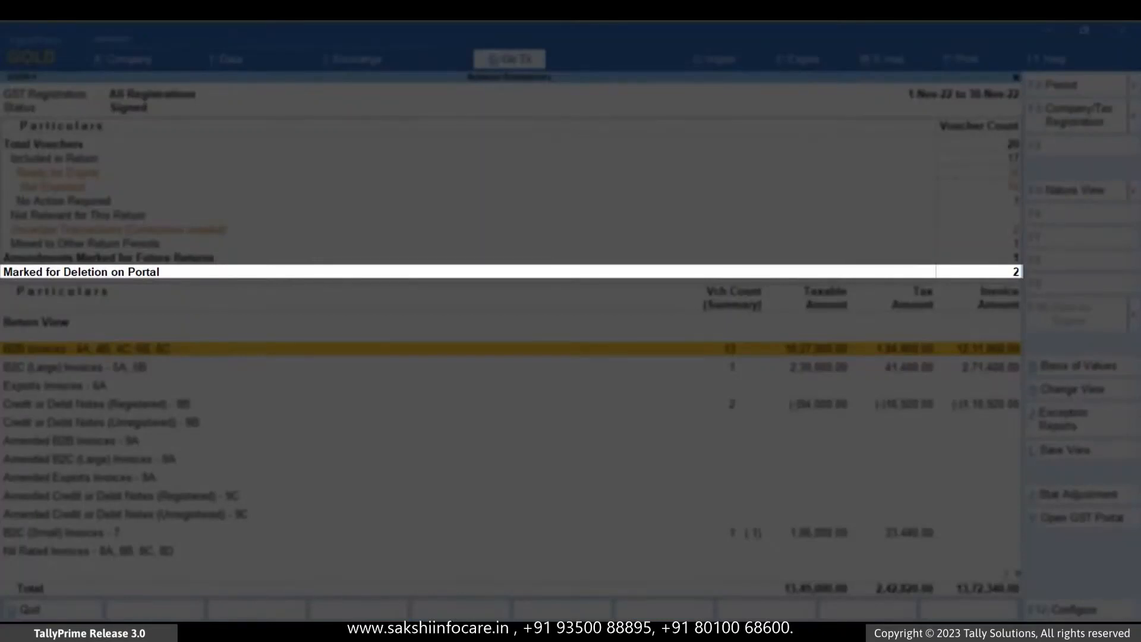
- Under Marked for Deletion on Portal, set the return effective date of the 10-Nov-22 voucher deleted after signing to 1-12, and return to the overview
{"action": "key", "text": "Up"}
{"action": "key", "text": "Return"}
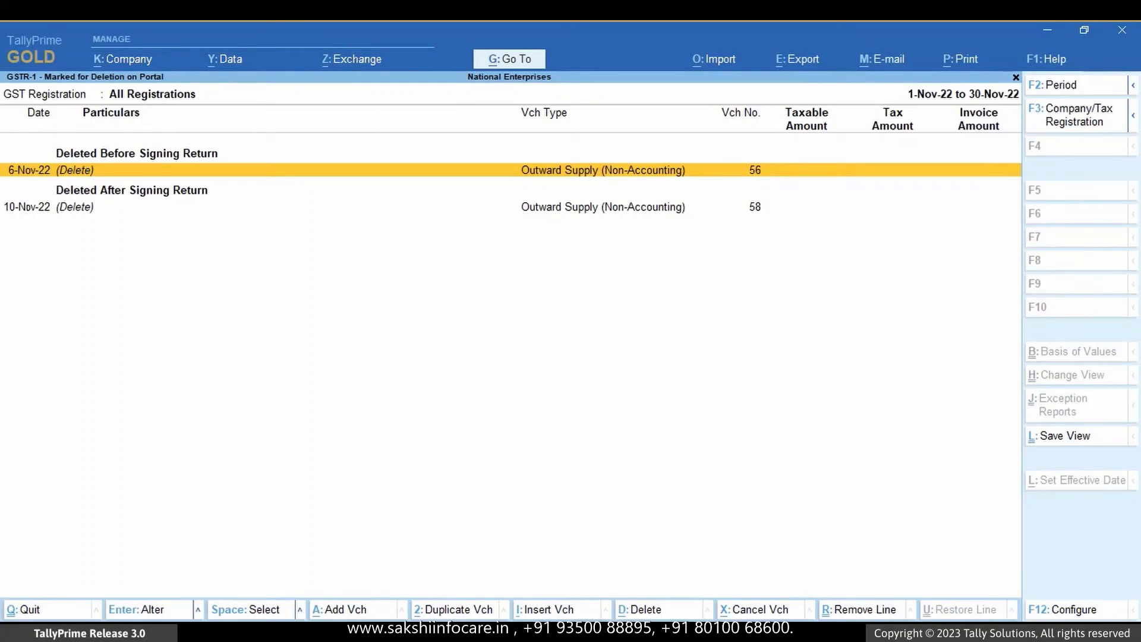
{"action": "key", "text": "Down"}
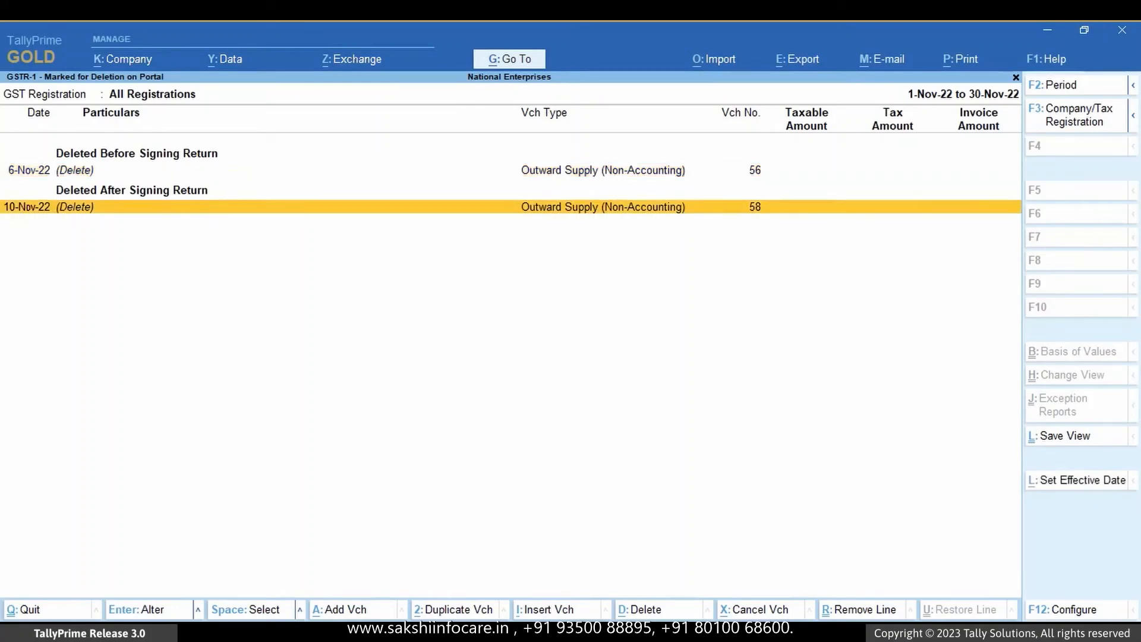
{"action": "key", "text": "space"}
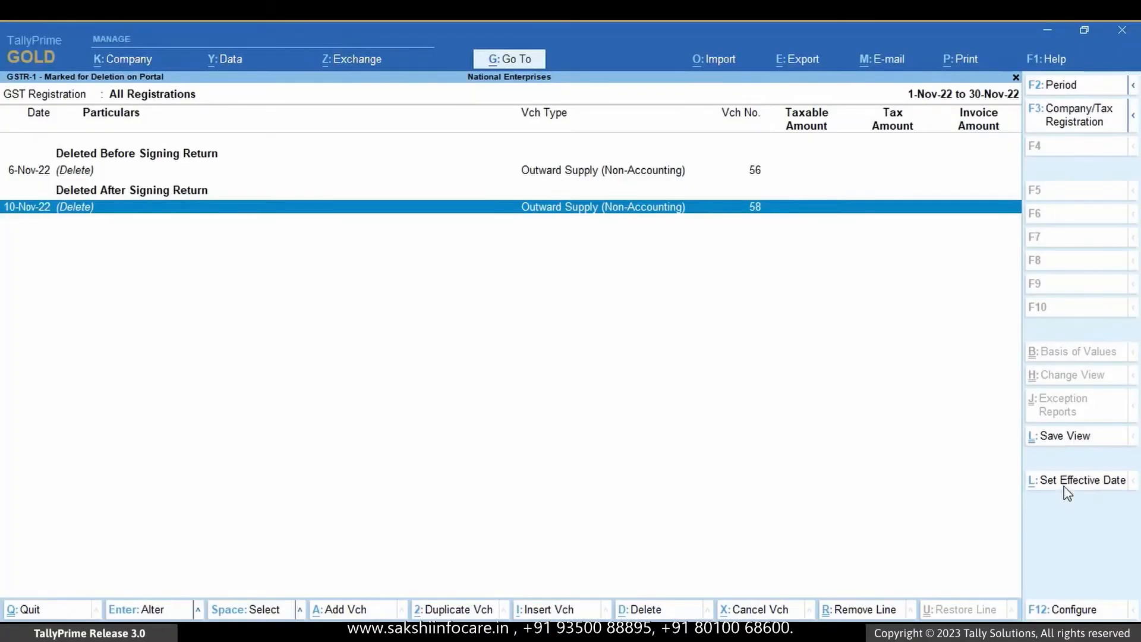
{"action": "left_click", "coordinate": [1065, 484]}
{"action": "type", "text": "1-12"}
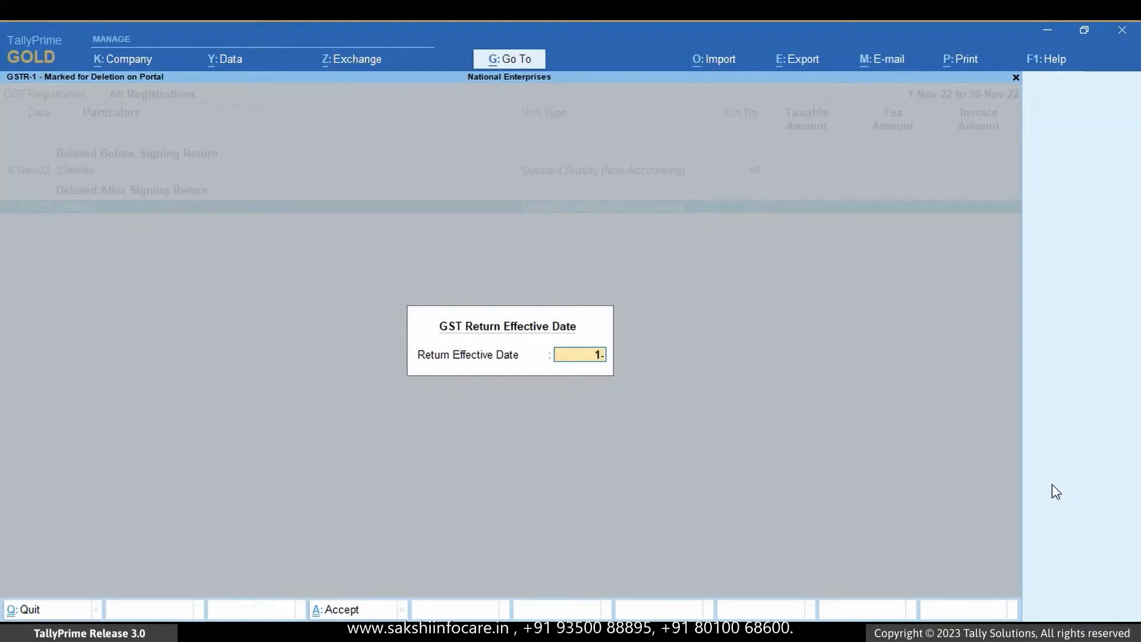
{"action": "key", "text": "Return"}
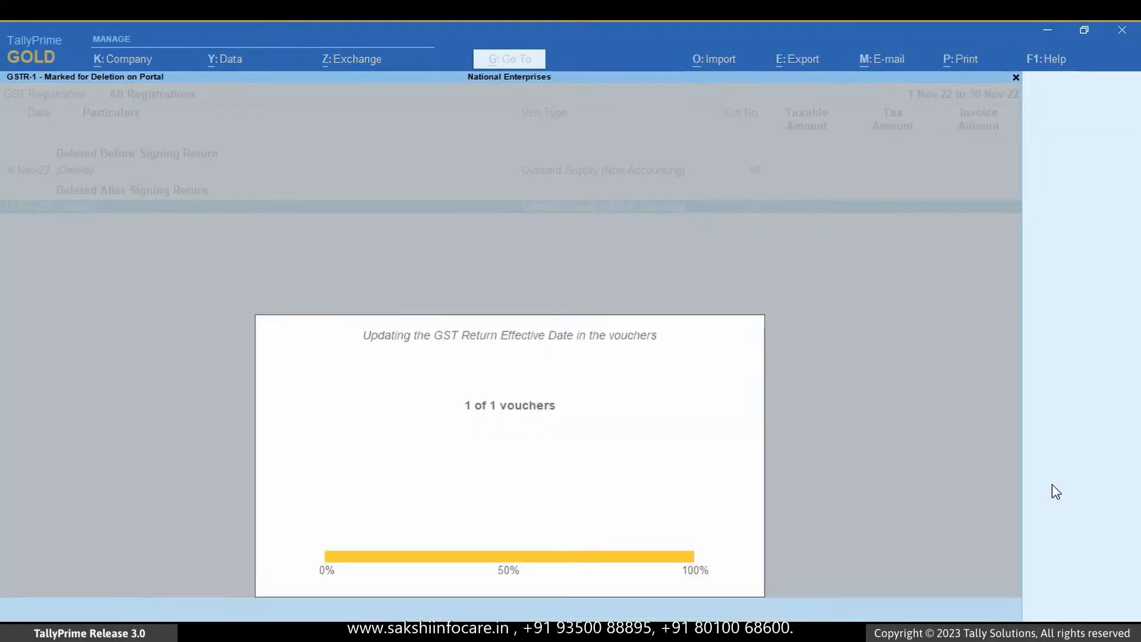
{"action": "key", "text": "Escape"}
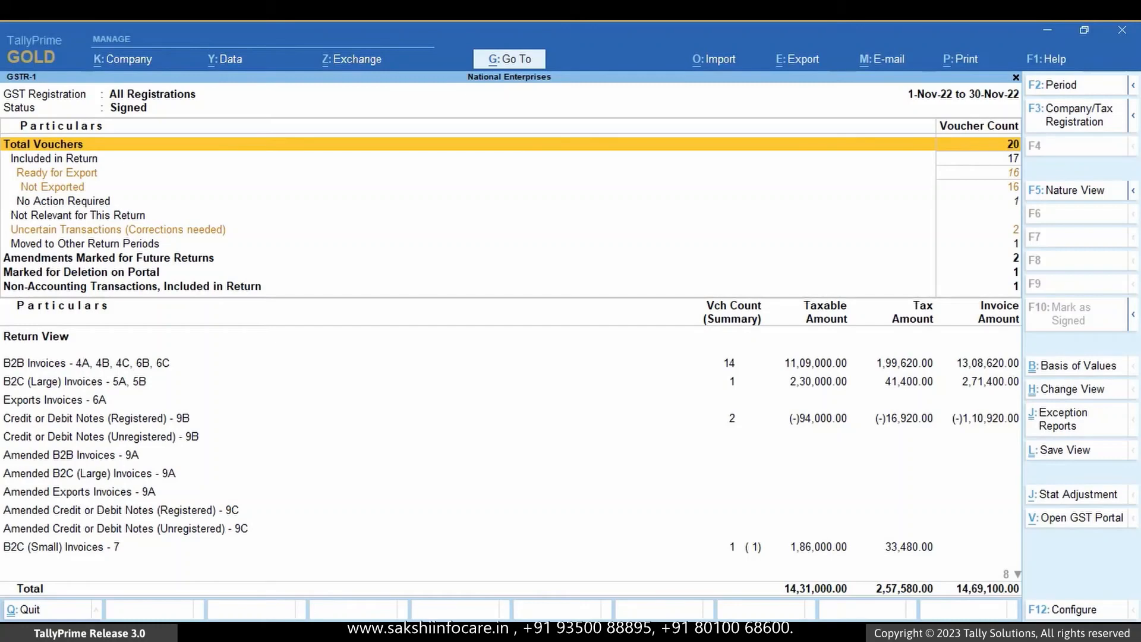
- Switch the GSTR-1 report period from November to December 2022
{"action": "key", "text": "F2"}
{"action": "type", "text": "dec"}
{"action": "key", "text": "Return"}
{"action": "type", "text": "dec"}
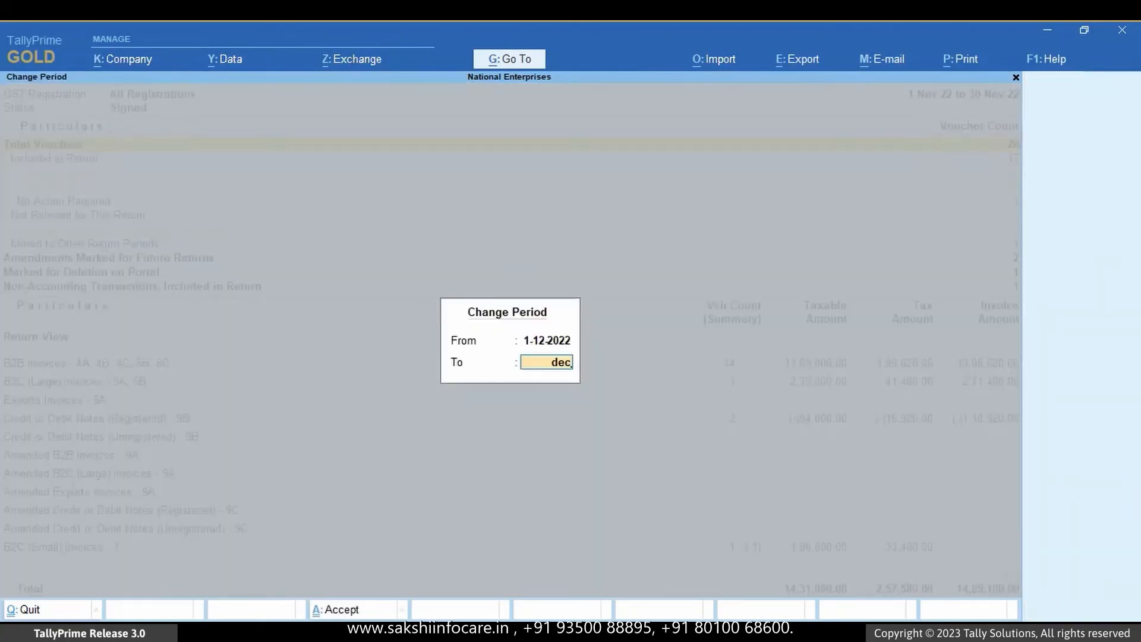
{"action": "key", "text": "Return"}
- Examine the SMS Enterprises and Naveen Tech Hub entries under Amended B2B Invoices - 9A in the December GSTR-1 report
{"action": "key", "text": "Down"}
{"action": "key", "text": "Down"}
{"action": "key", "text": "Down"}
{"action": "key", "text": "Down"}
{"action": "key", "text": "Down"}
{"action": "key", "text": "Down"}
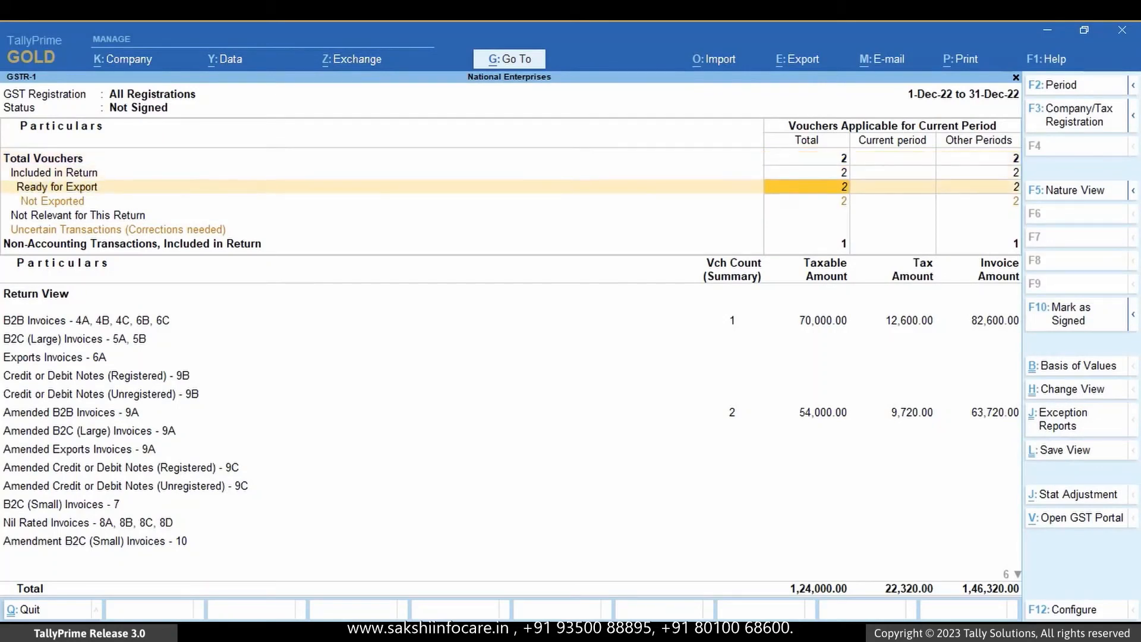
{"action": "key", "text": "Down"}
{"action": "key", "text": "Down"}
{"action": "key", "text": "Down"}
{"action": "key", "text": "Down"}
{"action": "key", "text": "Down"}
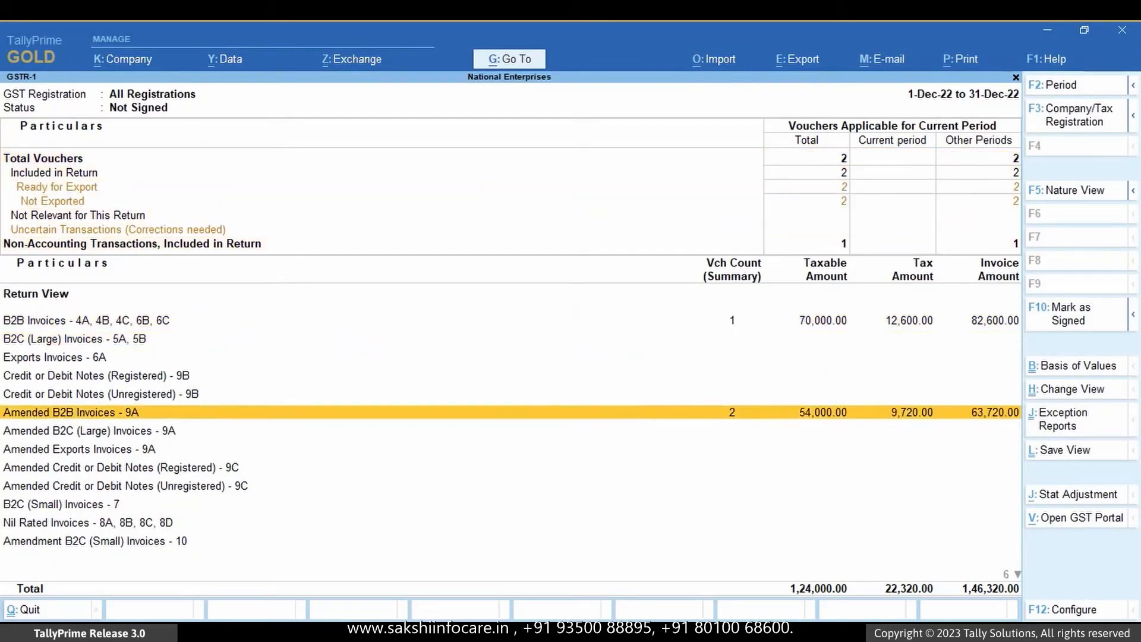
{"action": "key", "text": "Return"}
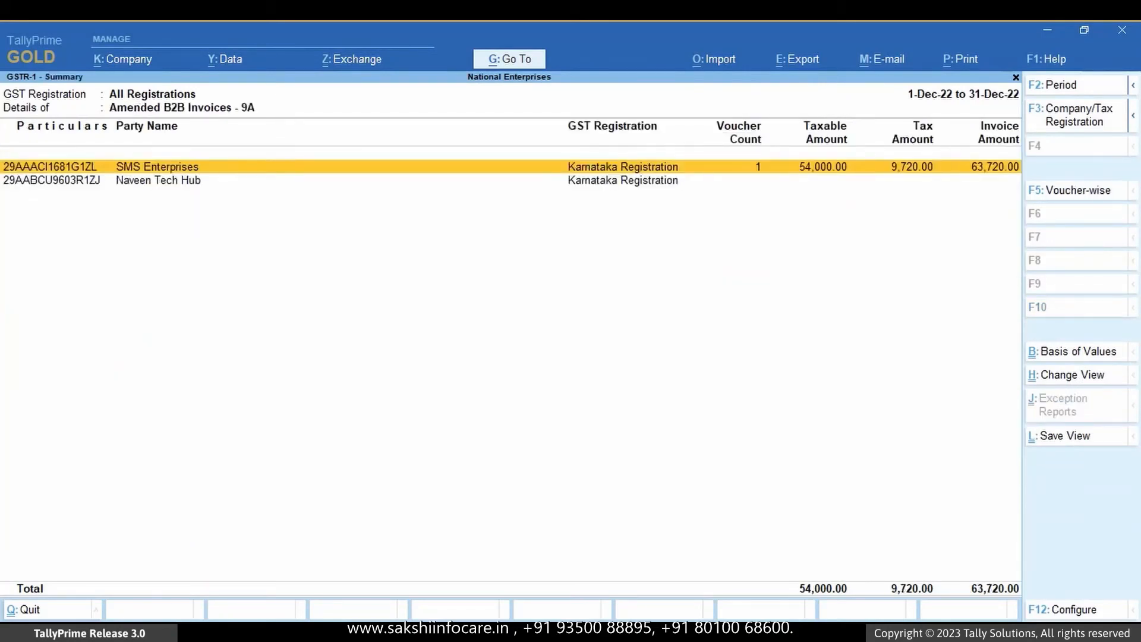
{"action": "key", "text": "Down"}
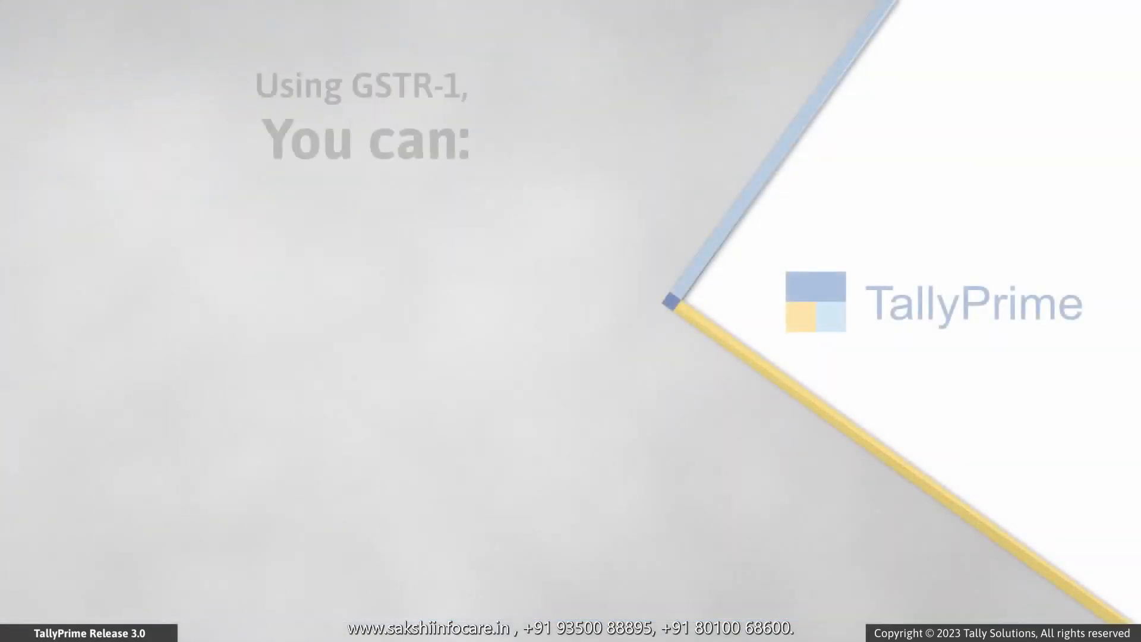